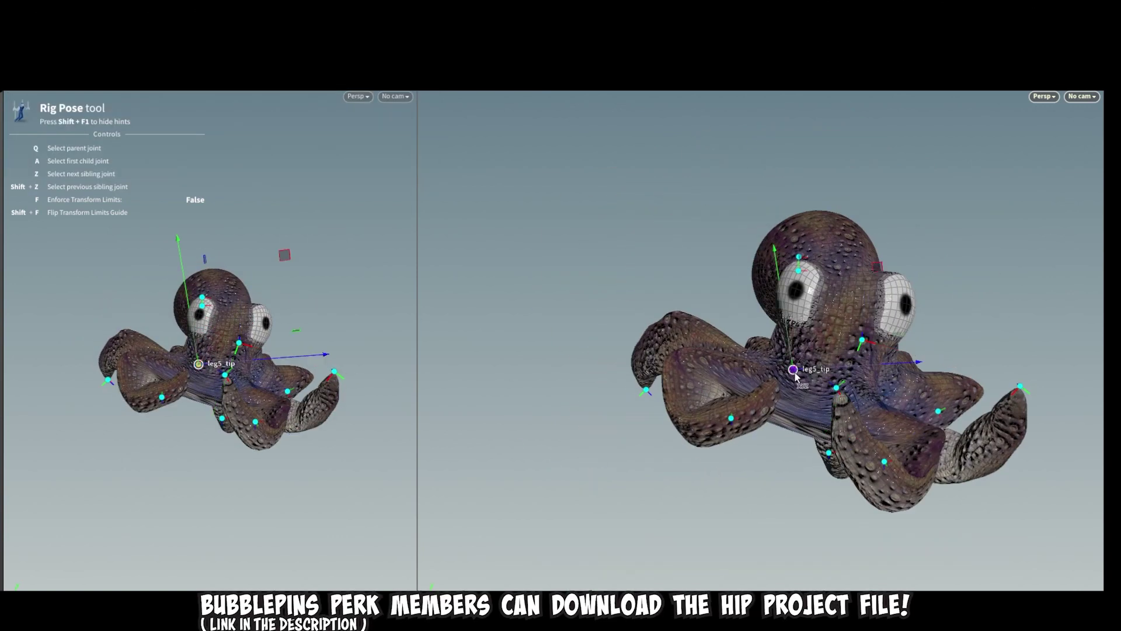
Step: Pose the octopus's tentacles by moving and rotating their tip joints, starting with leg5_tip
{"action": "left_click_drag", "start_coordinate": [876, 497], "coordinate": [759, 374]}
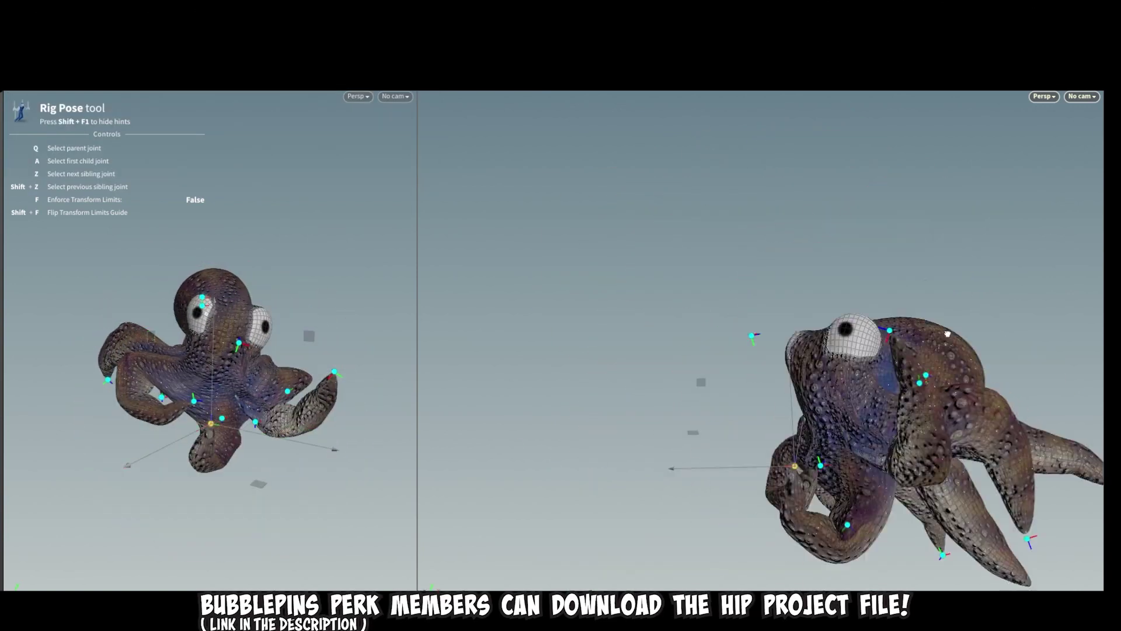
{"action": "key", "text": "r"}
{"action": "left_click_drag", "start_coordinate": [760, 413], "coordinate": [779, 413]}
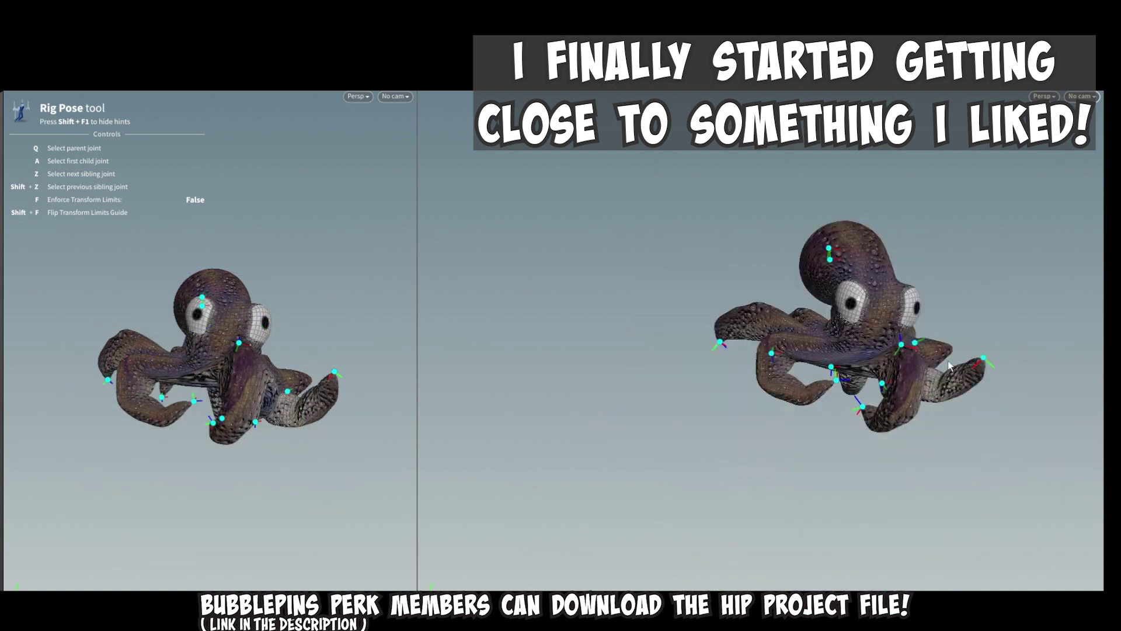
{"action": "left_click_drag", "start_coordinate": [950, 366], "coordinate": [1014, 406], "text": "alt"}
{"action": "left_click_drag", "start_coordinate": [678, 333], "coordinate": [754, 263]}
{"action": "key", "text": "r"}
{"action": "key", "text": "t"}
{"action": "left_click_drag", "start_coordinate": [760, 357], "coordinate": [750, 369]}
Step: Rotate and reposition the octopus's head with the Head_2 joint until the head bends forward over the body
{"action": "left_click_drag", "start_coordinate": [783, 257], "coordinate": [800, 301], "text": "alt"}
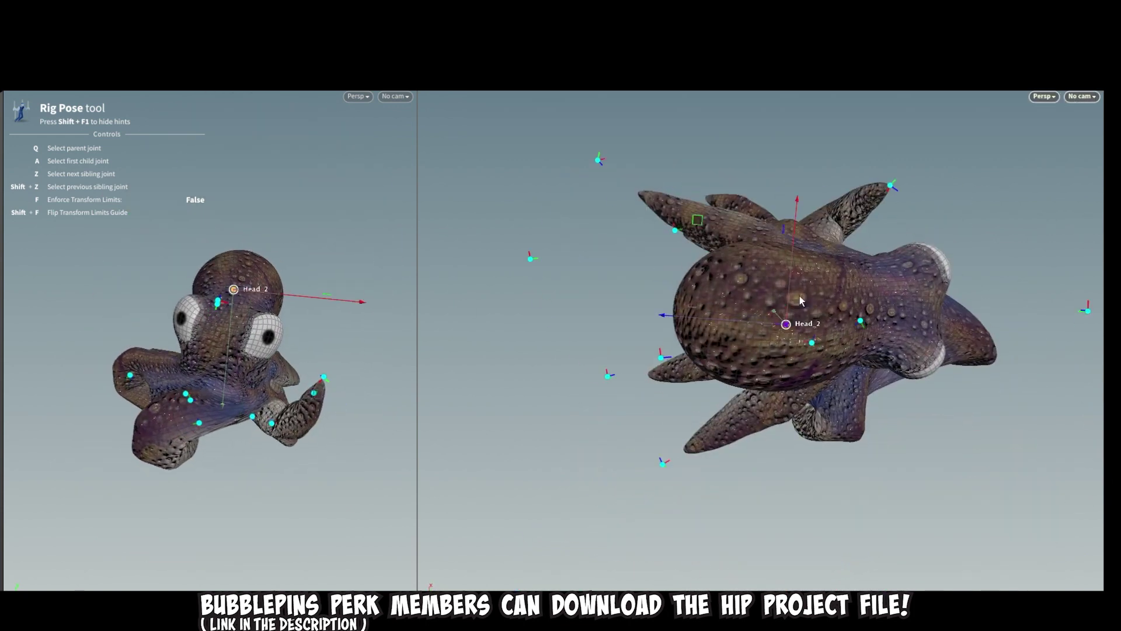
{"action": "key", "text": "r"}
{"action": "middle_click_drag", "start_coordinate": [800, 300], "coordinate": [669, 330], "text": "alt"}
{"action": "left_click", "coordinate": [934, 340]}
{"action": "left_click_drag", "start_coordinate": [958, 198], "coordinate": [987, 196]}
{"action": "key", "text": "t"}
{"action": "left_click_drag", "start_coordinate": [935, 342], "coordinate": [969, 342]}
{"action": "key", "text": "r"}
{"action": "left_click_drag", "start_coordinate": [996, 363], "coordinate": [1049, 340]}
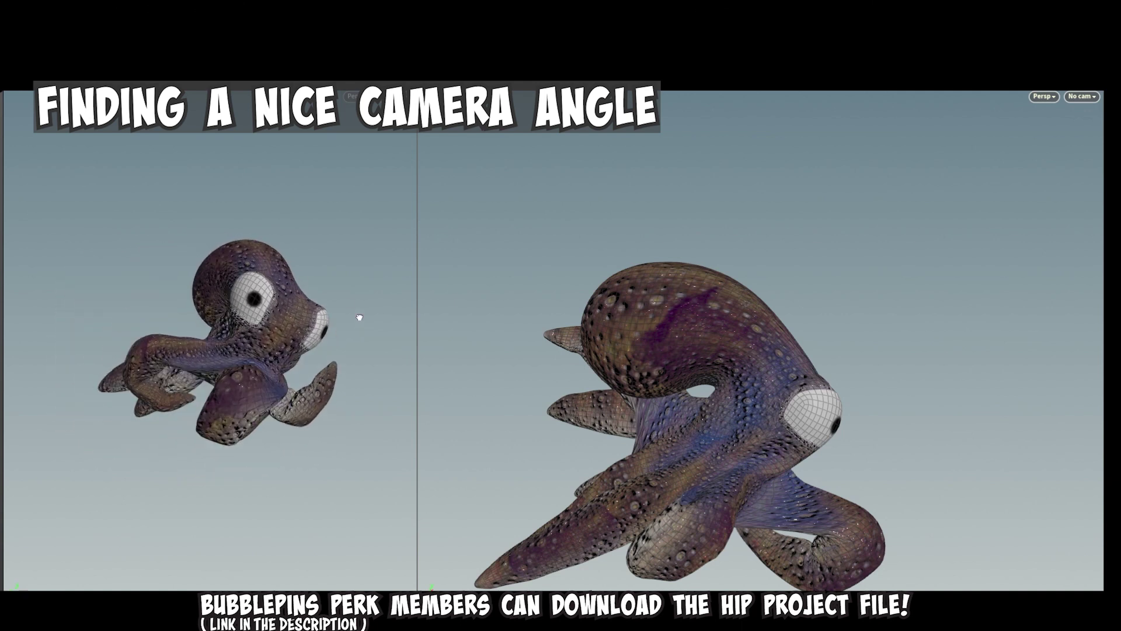
Step: Resume the pose tool and reposition another joint to refine the octopus's pose
{"action": "key", "text": "Return"}
{"action": "left_click", "coordinate": [761, 388]}
{"action": "left_click_drag", "start_coordinate": [761, 380], "coordinate": [759, 351], "text": "alt"}
{"action": "left_click_drag", "start_coordinate": [928, 358], "coordinate": [903, 514]}
{"action": "left_click_drag", "start_coordinate": [818, 467], "coordinate": [782, 462], "text": "alt"}
{"action": "key", "text": "r"}
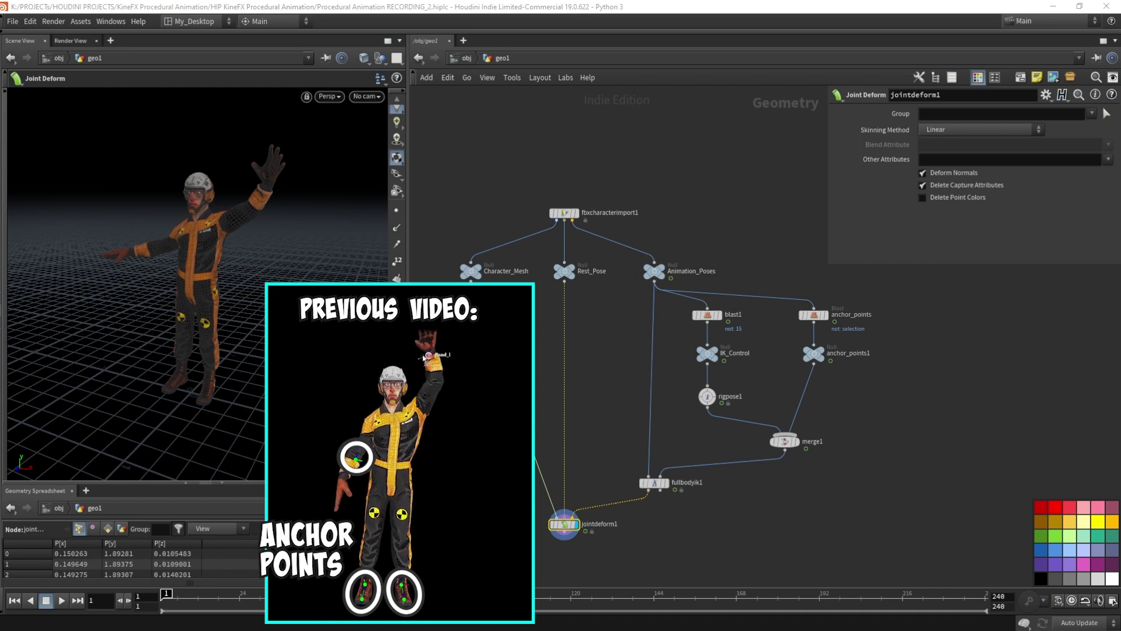
Step: Pull the hand_l control in rigpose1 far out in front of the character, to a translation of about -2.99, 0.54, -0.09
{"action": "left_click", "coordinate": [707, 396]}
{"action": "left_click_drag", "start_coordinate": [288, 188], "coordinate": [111, 265]}
{"action": "left_click_drag", "start_coordinate": [111, 266], "coordinate": [1, 252], "text": "alt"}
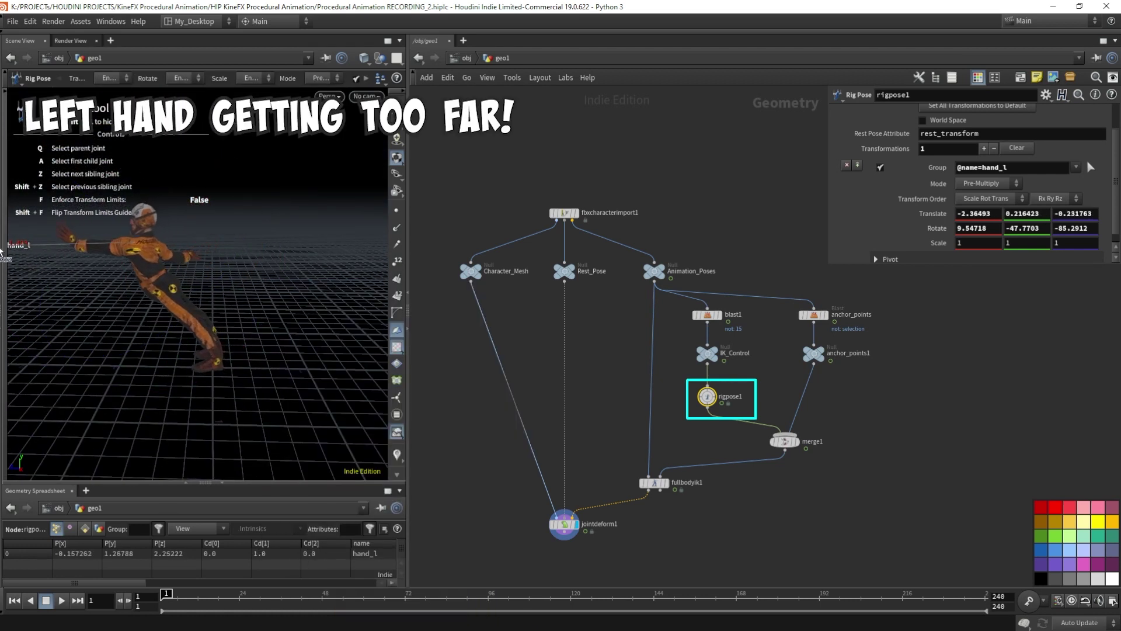
{"action": "middle_click_drag", "start_coordinate": [252, 280], "coordinate": [334, 298], "text": "alt"}
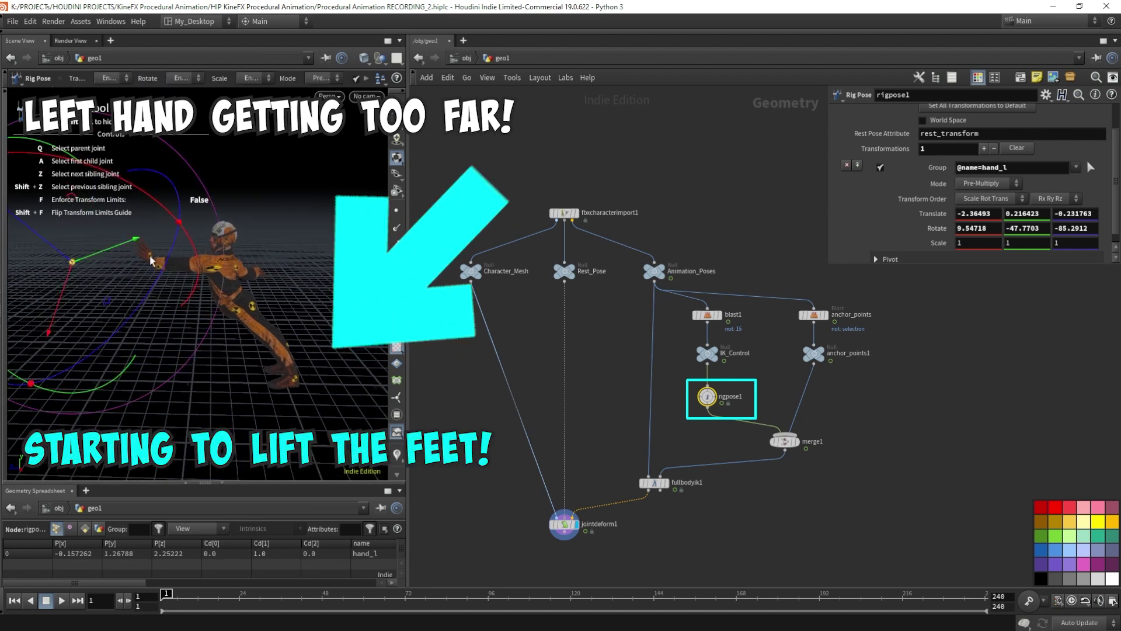
{"action": "left_click_drag", "start_coordinate": [74, 258], "coordinate": [9, 239]}
{"action": "left_click_drag", "start_coordinate": [308, 381], "coordinate": [333, 317], "text": "alt"}
{"action": "scroll", "coordinate": [333, 381], "scroll_direction": "up", "scroll_amount": 3, "text": "alt"}
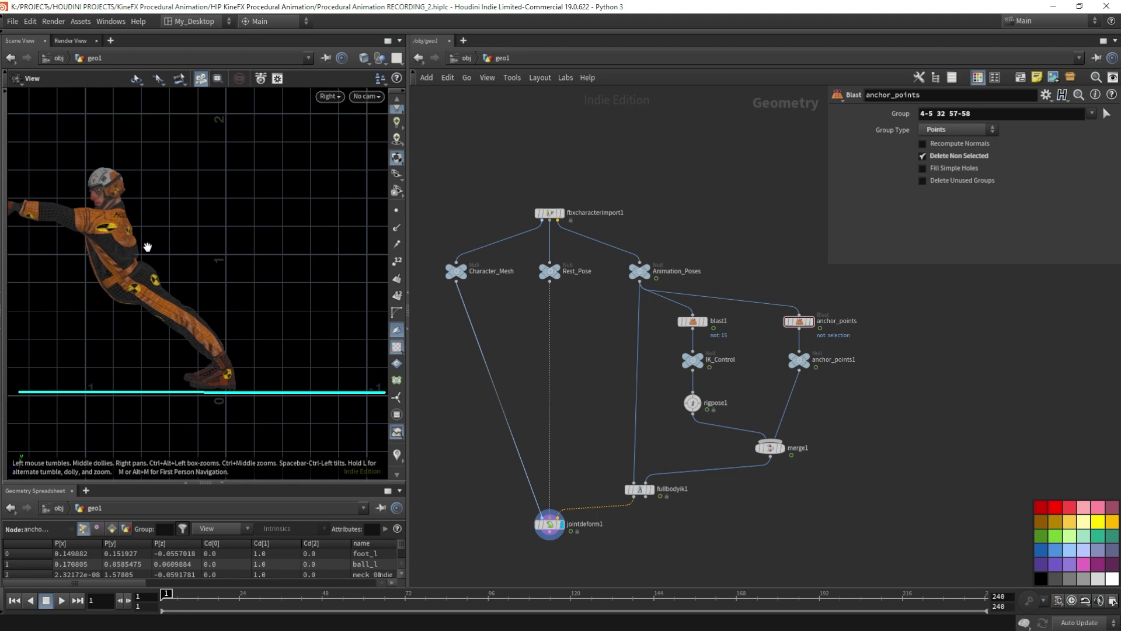
Step: Select the rigpose1 node and activate its pose handle on the stretched character in the side view
{"action": "middle_click_drag", "start_coordinate": [150, 258], "coordinate": [269, 256]}
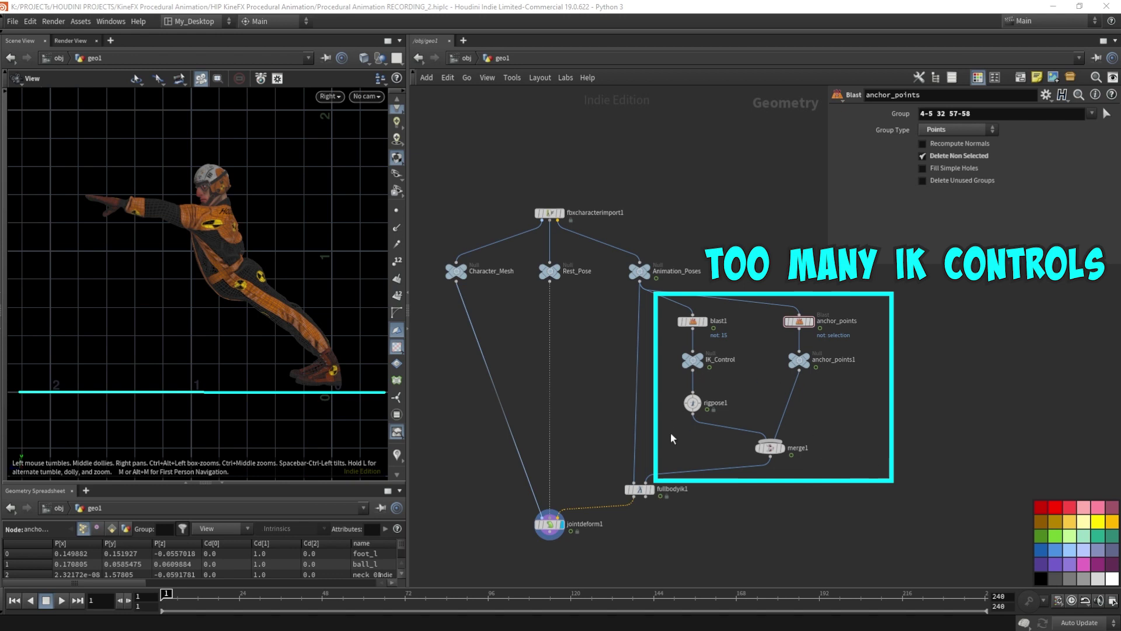
{"action": "left_click_drag", "start_coordinate": [671, 435], "coordinate": [739, 393]}
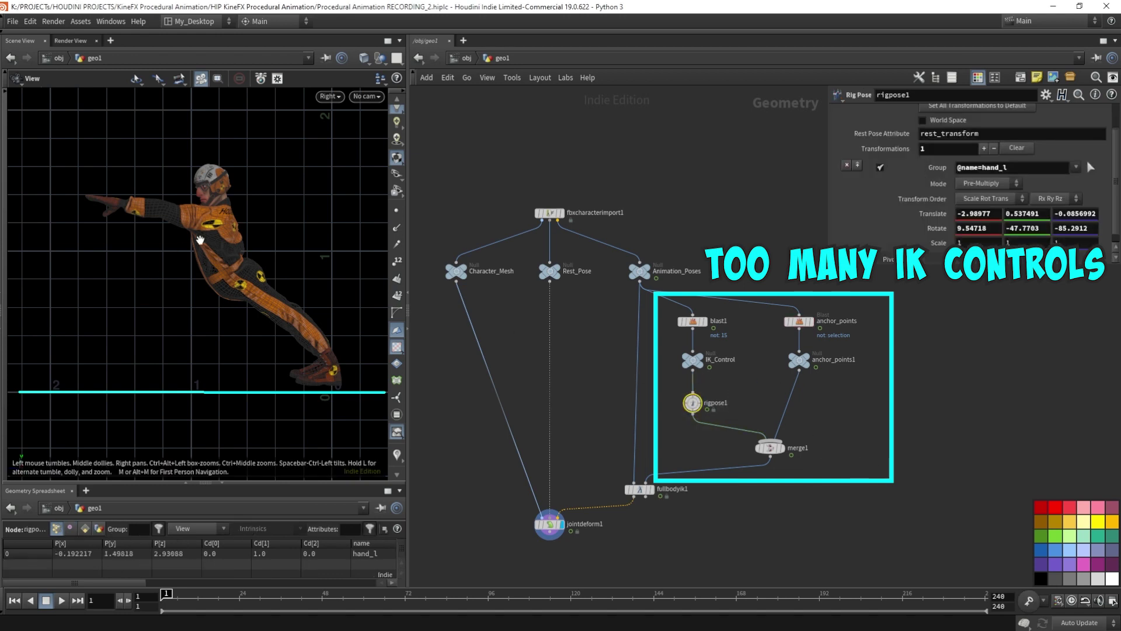
{"action": "key", "text": "Return"}
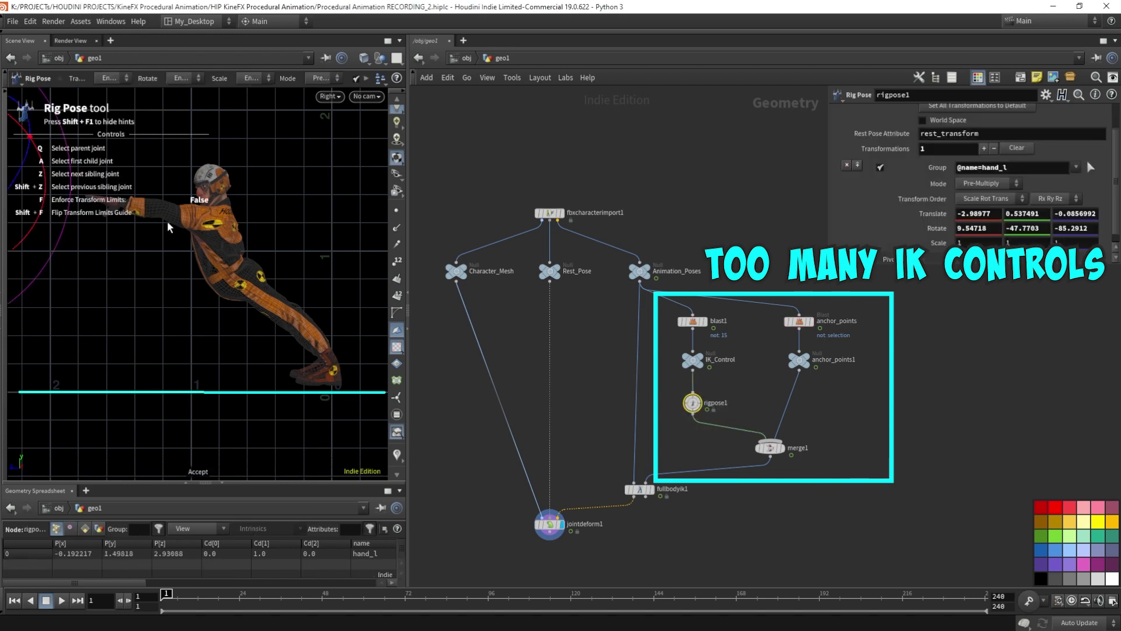
{"action": "right_click", "coordinate": [225, 252]}
{"action": "left_click", "coordinate": [256, 215]}
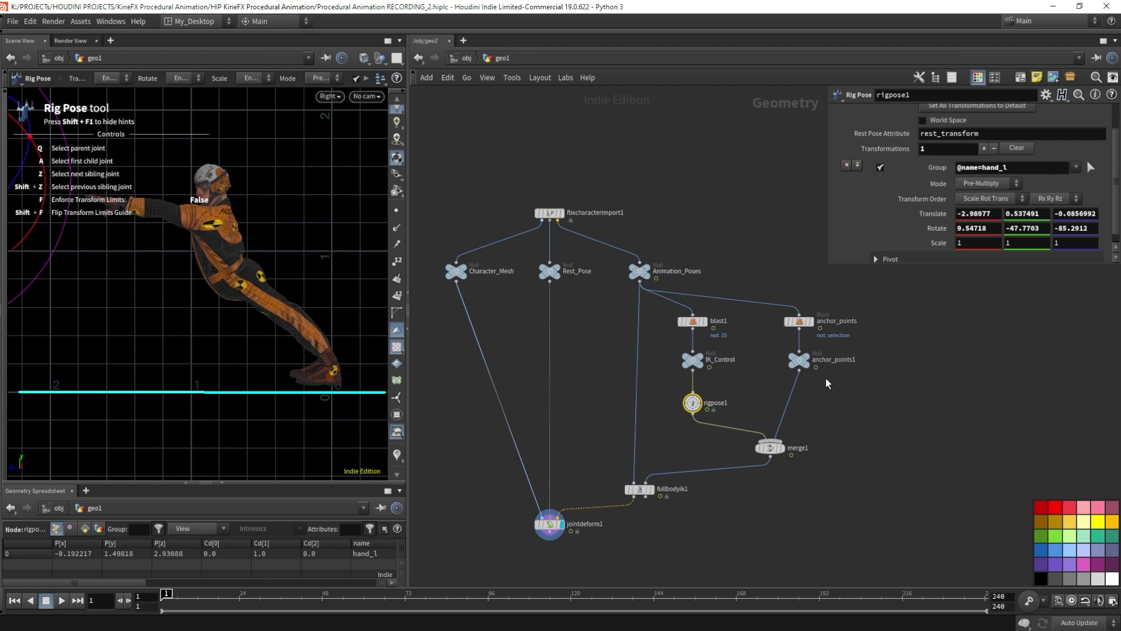
Step: Compare the feet positions by alternately displaying anchor_points1 and Rest_Pose, and return the display to jointdeform1
{"action": "mouse_move", "coordinate": [812, 362]}
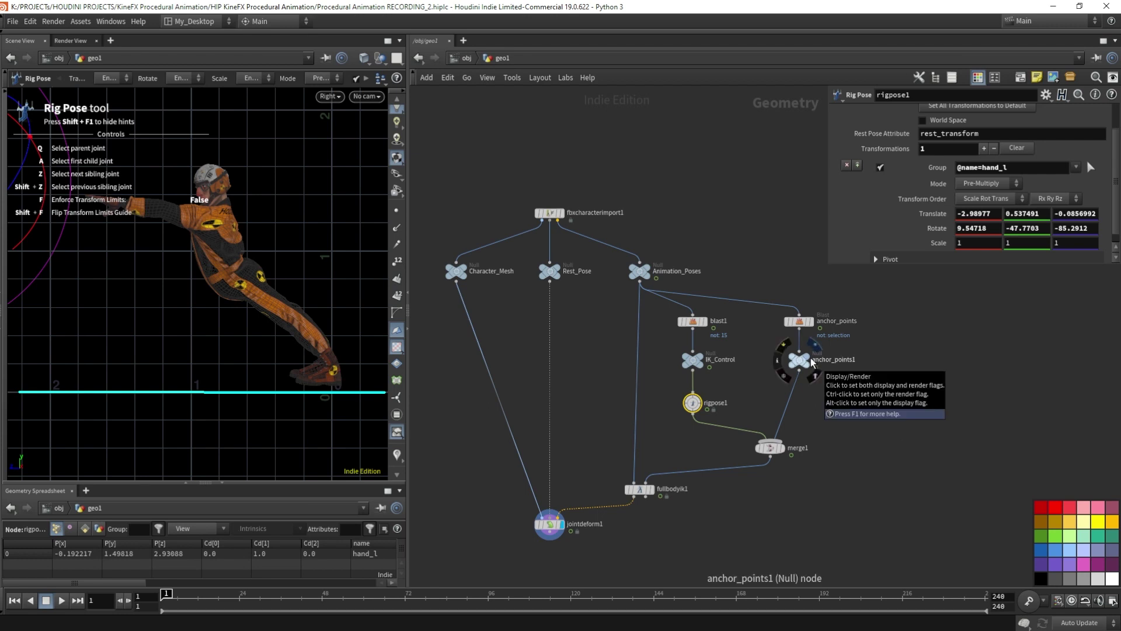
{"action": "left_click", "coordinate": [812, 362]}
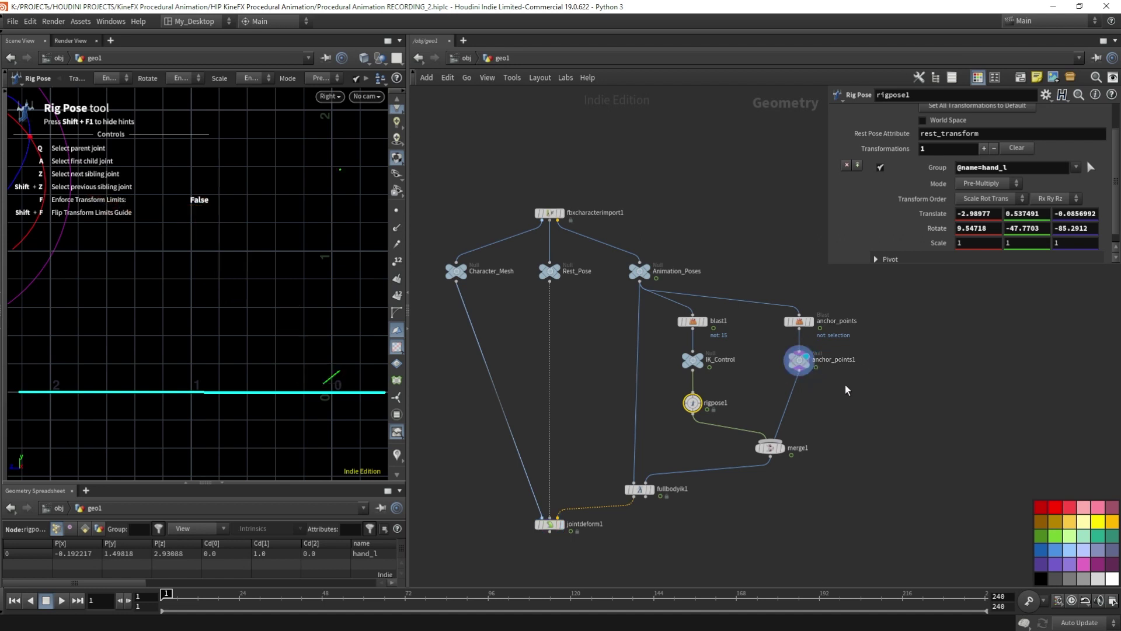
{"action": "left_click_drag", "start_coordinate": [863, 403], "coordinate": [787, 363]}
{"action": "left_click_drag", "start_coordinate": [787, 362], "coordinate": [786, 358]}
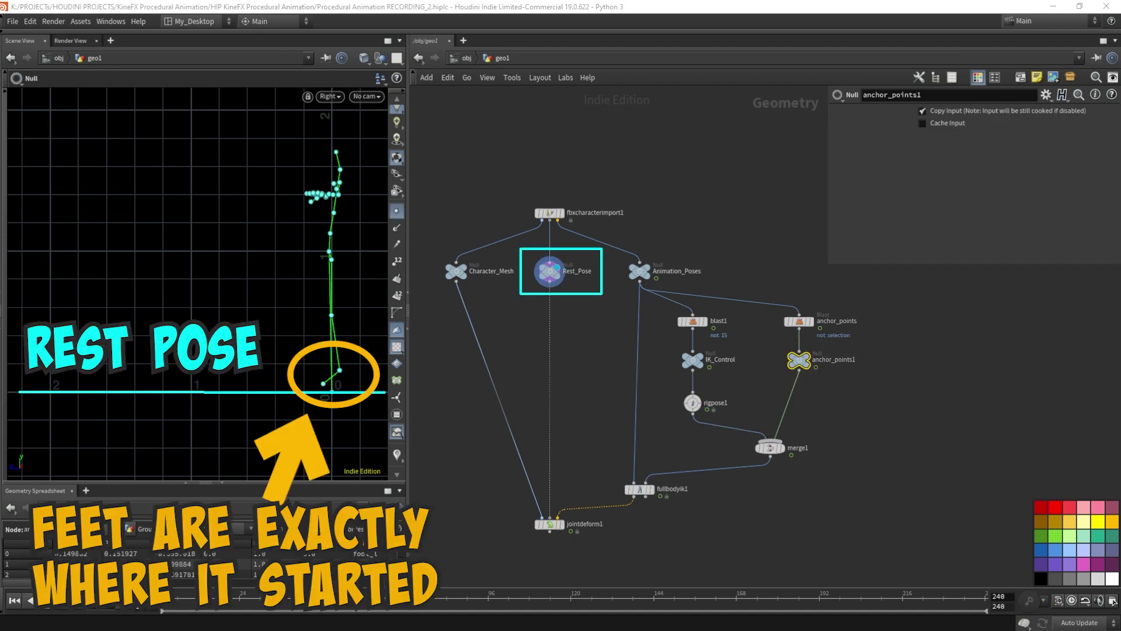
{"action": "left_click", "coordinate": [811, 355]}
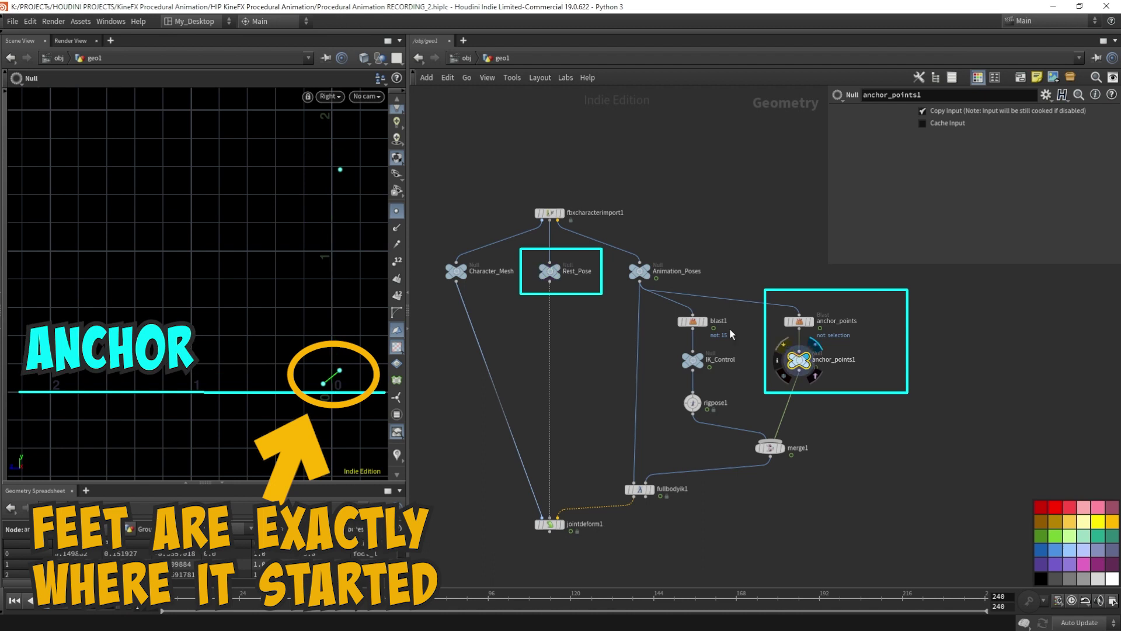
{"action": "left_click", "coordinate": [561, 269]}
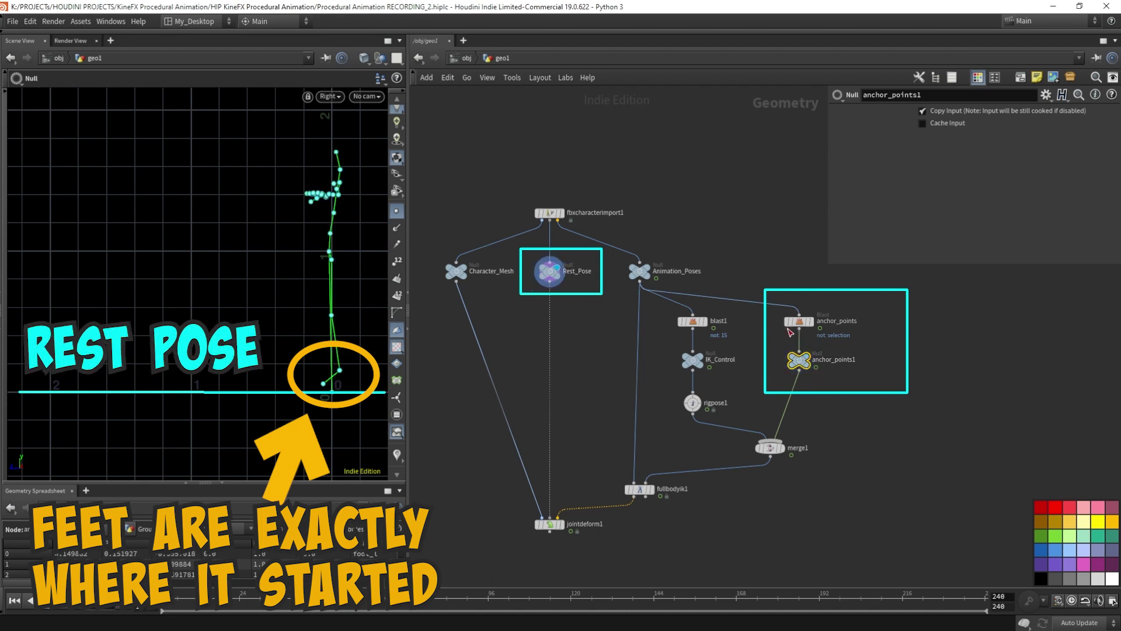
{"action": "left_click", "coordinate": [811, 358]}
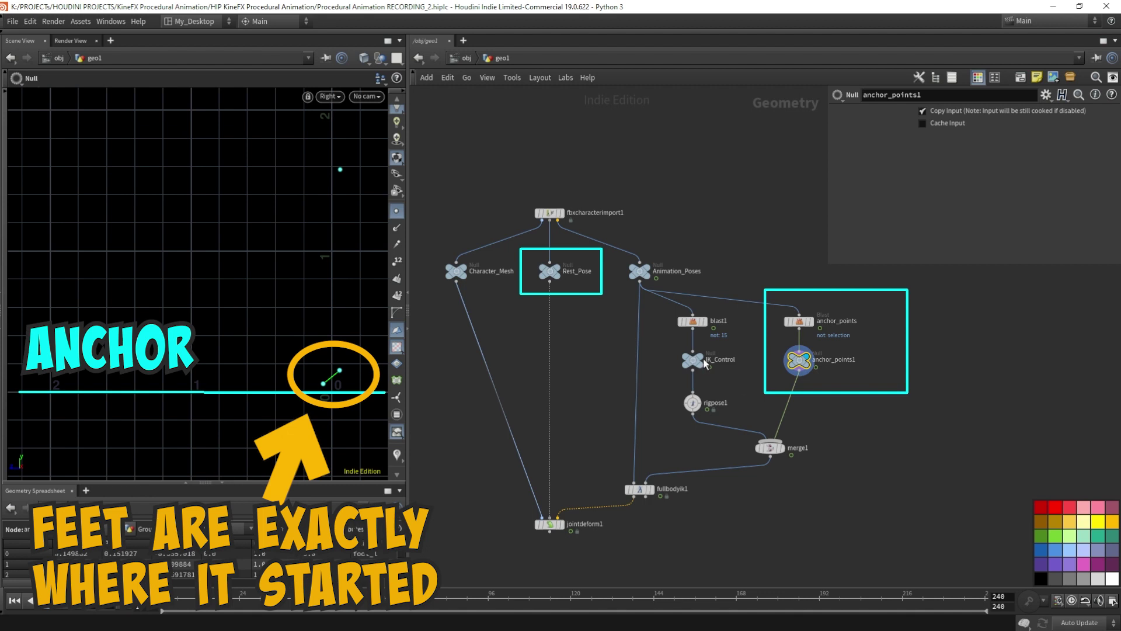
{"action": "mouse_move", "coordinate": [704, 362]}
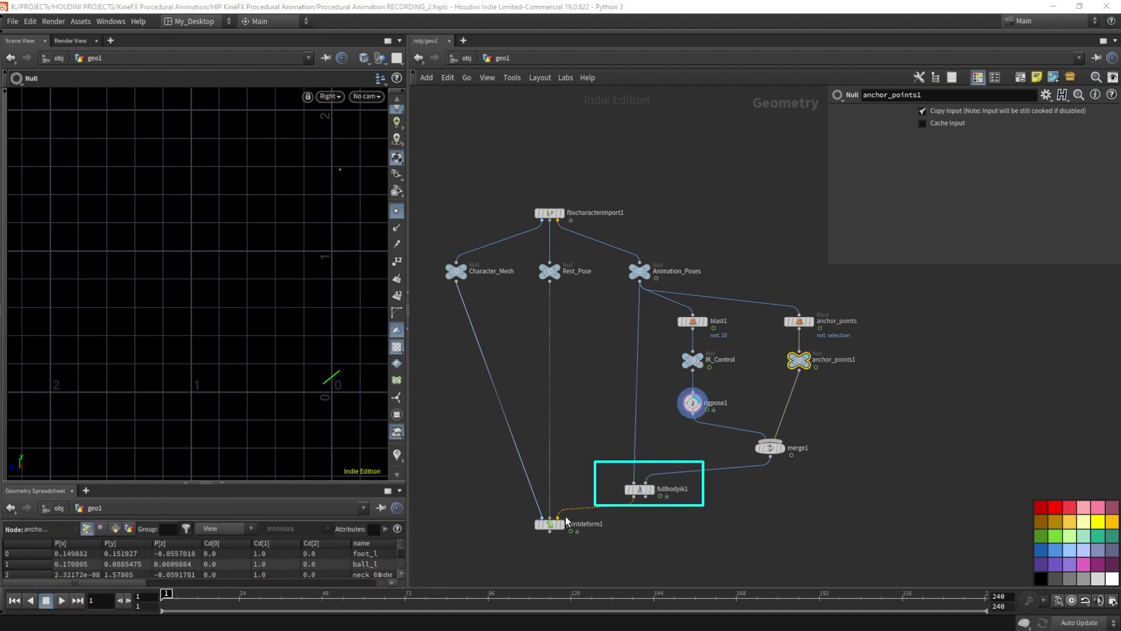
{"action": "mouse_move", "coordinate": [565, 526]}
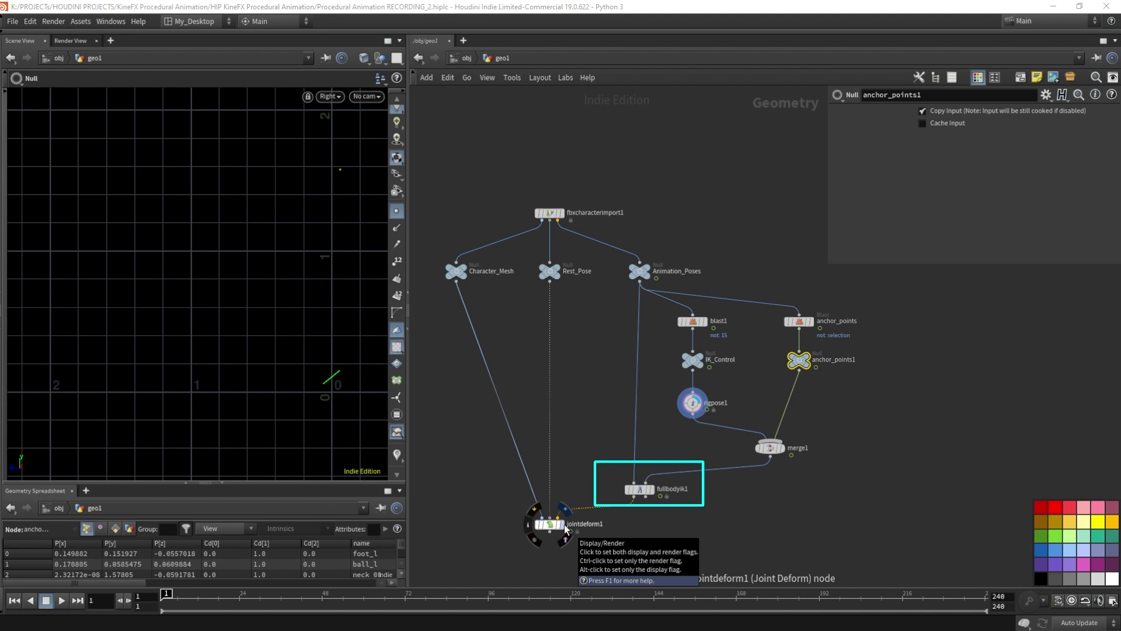
{"action": "left_click", "coordinate": [565, 528]}
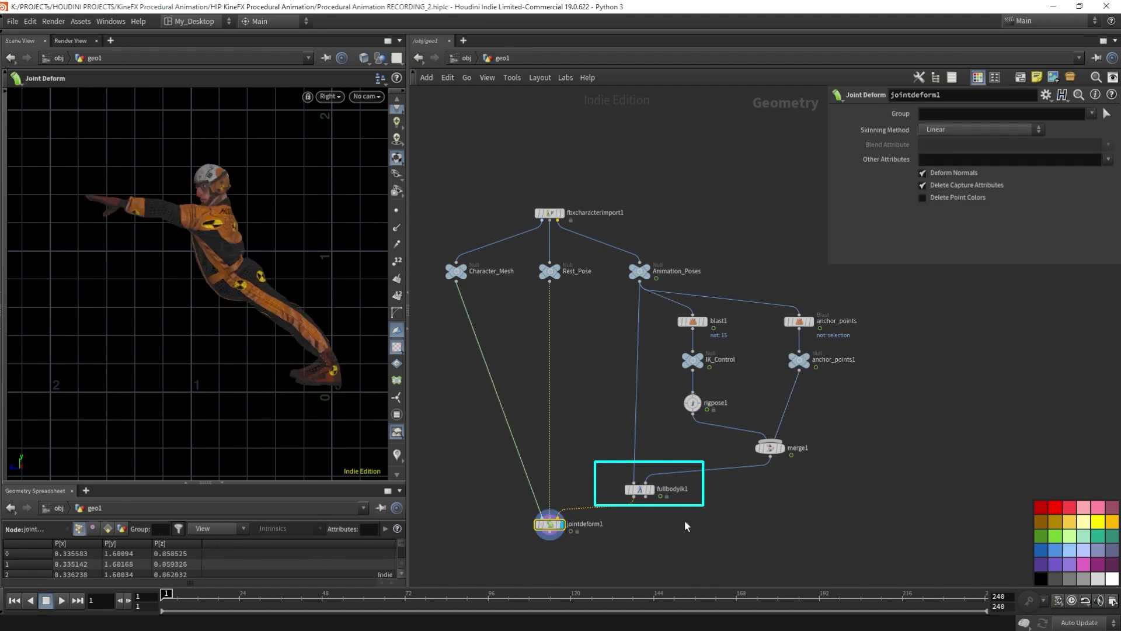
Step: Add one joint configuration to the fullbodyik1 node's Configure settings
{"action": "left_click", "coordinate": [639, 489]}
{"action": "left_click_drag", "start_coordinate": [829, 266], "coordinate": [833, 459]}
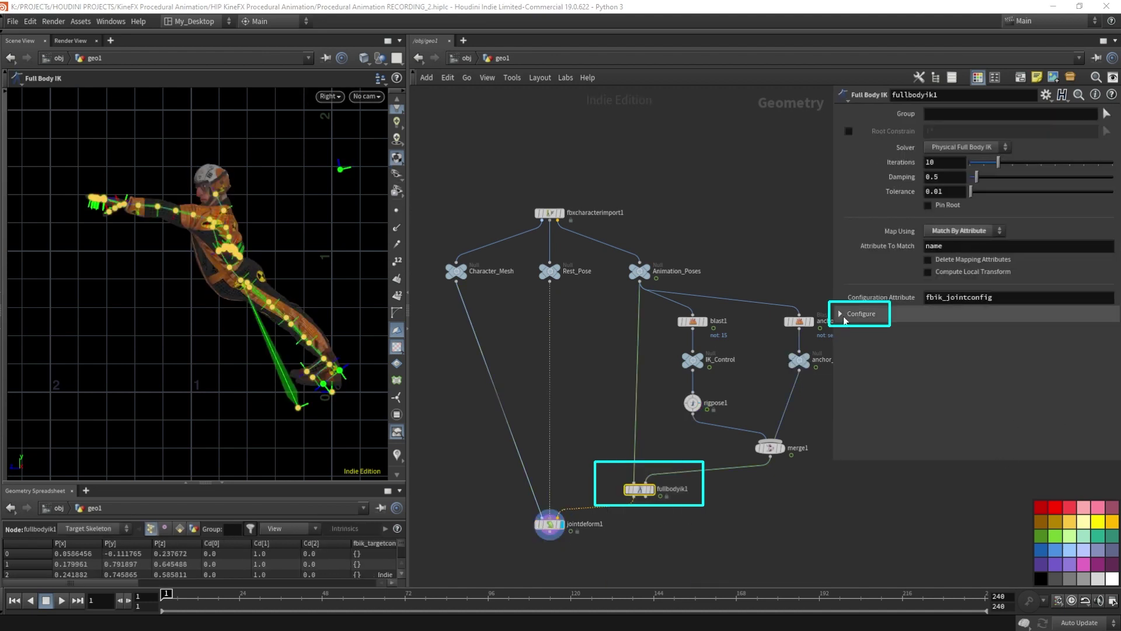
{"action": "left_click", "coordinate": [843, 313]}
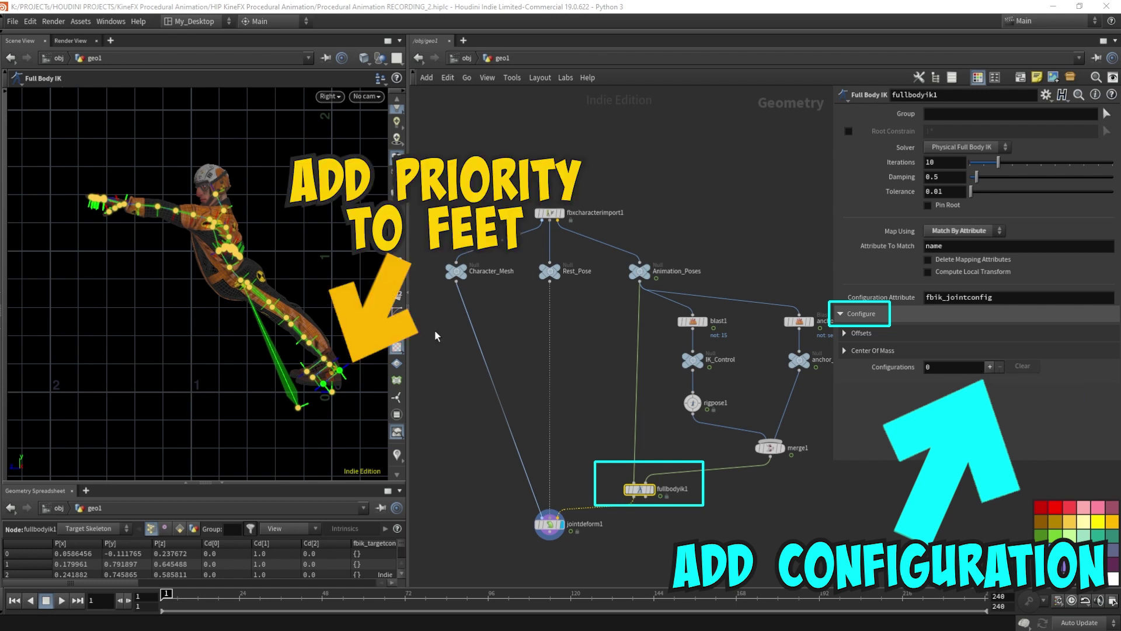
{"action": "left_click", "coordinate": [990, 367]}
{"action": "left_click_drag", "start_coordinate": [849, 462], "coordinate": [848, 542]}
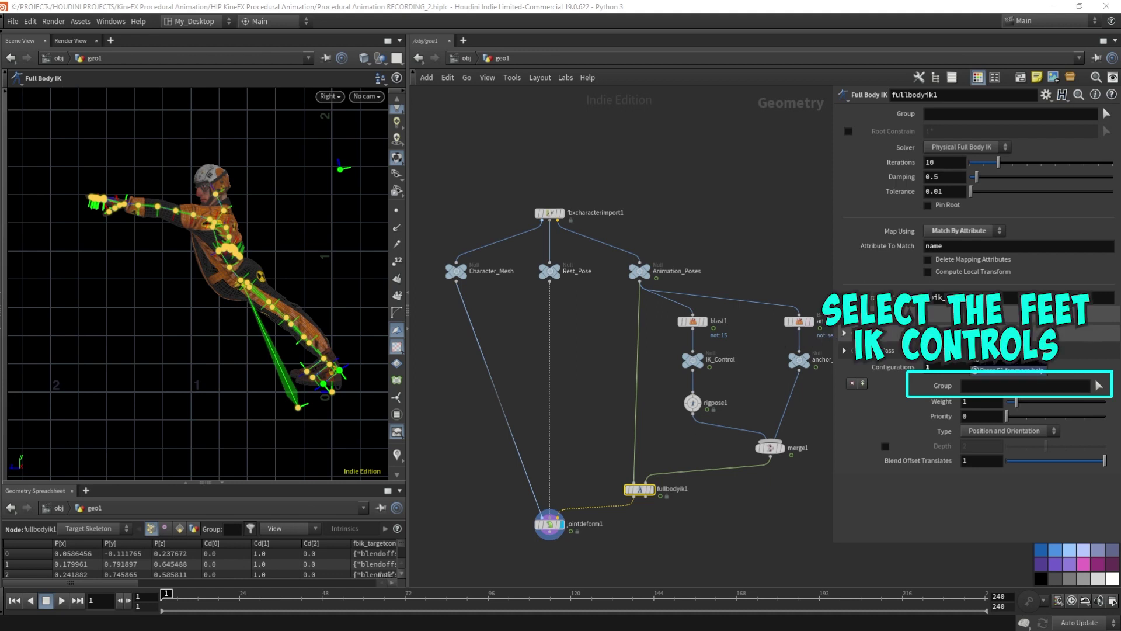
Step: Assign the four foot and ball joints of both feet to the new configuration's group with a lasso selection on the skeleton
{"action": "middle_click_drag", "start_coordinate": [738, 517], "coordinate": [714, 518]}
{"action": "left_click", "coordinate": [1100, 387]}
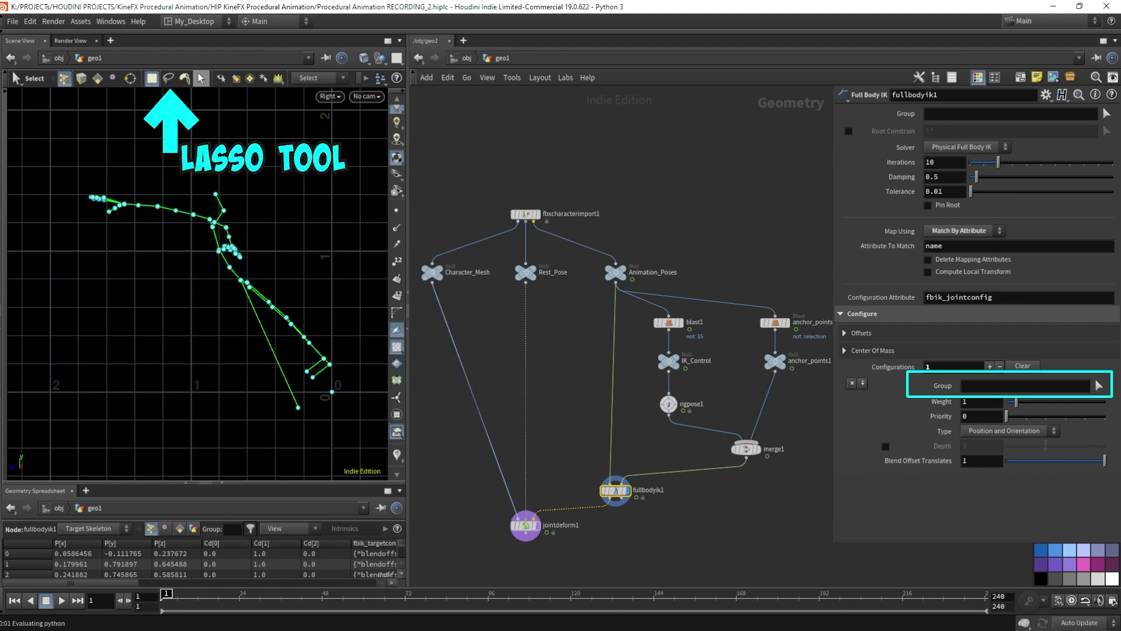
{"action": "left_click", "coordinate": [168, 78]}
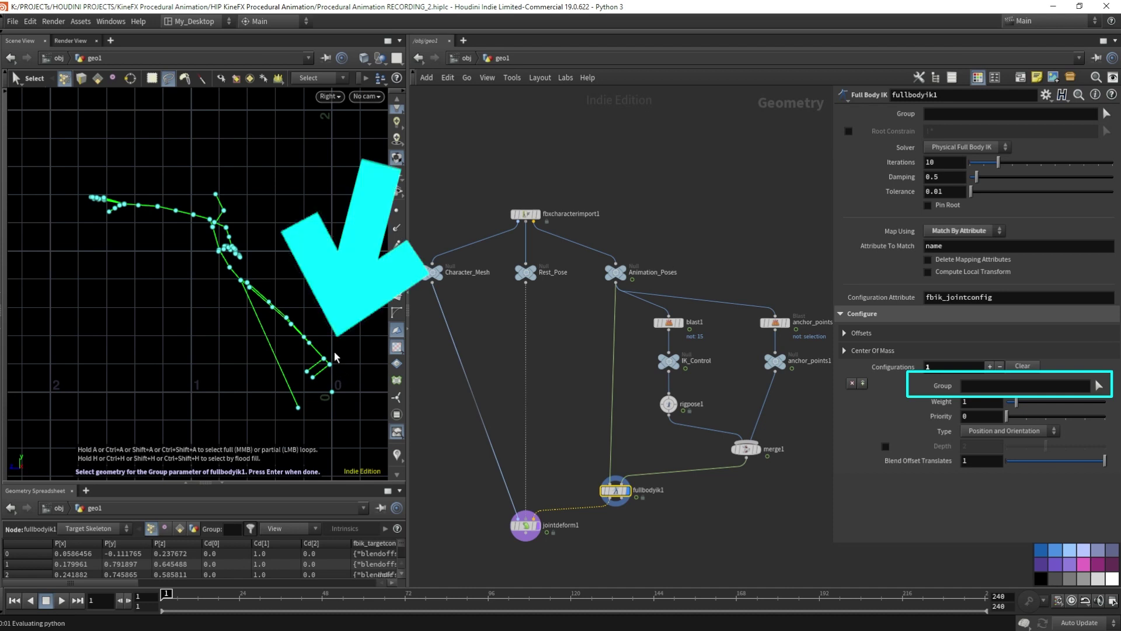
{"action": "left_click_drag", "start_coordinate": [336, 356], "coordinate": [308, 363]}
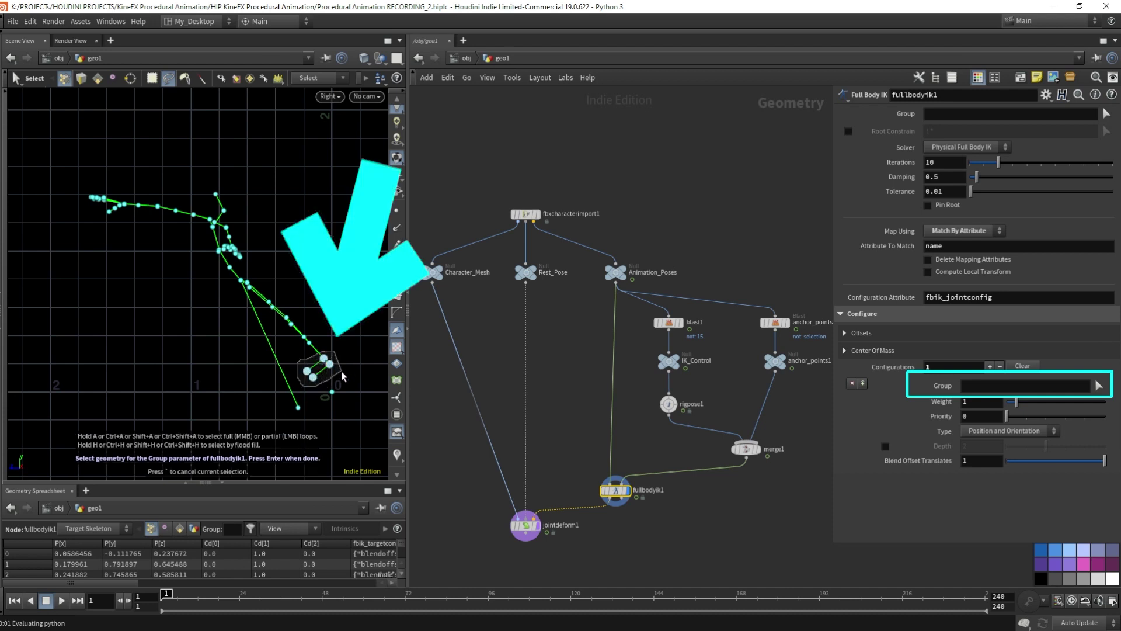
{"action": "left_click_drag", "start_coordinate": [343, 350], "coordinate": [349, 346]}
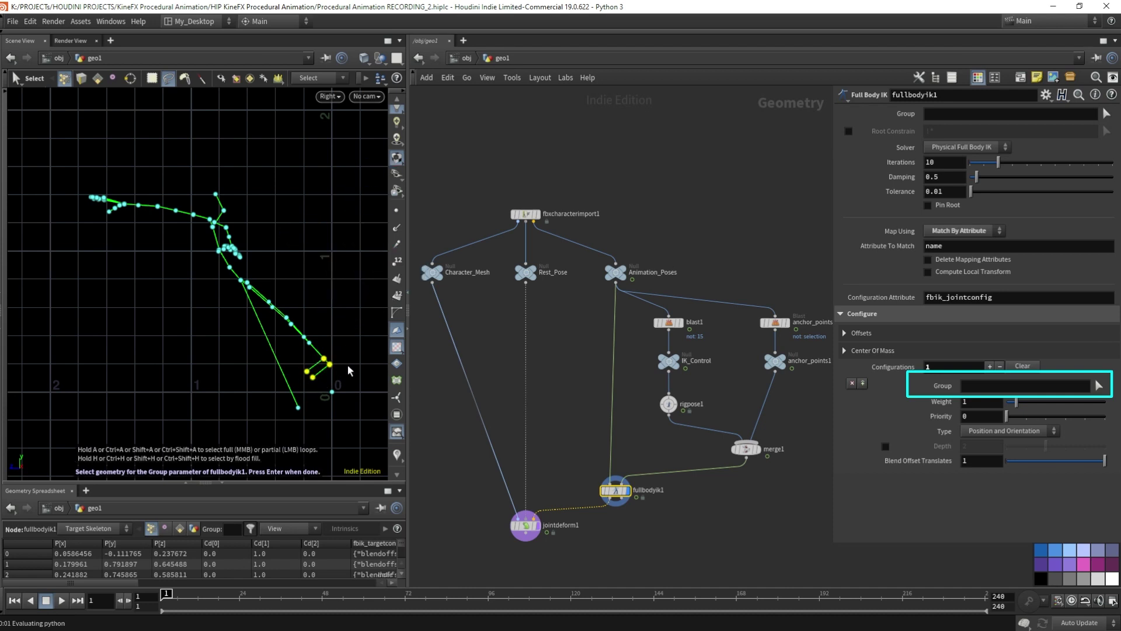
{"action": "key", "text": "Return"}
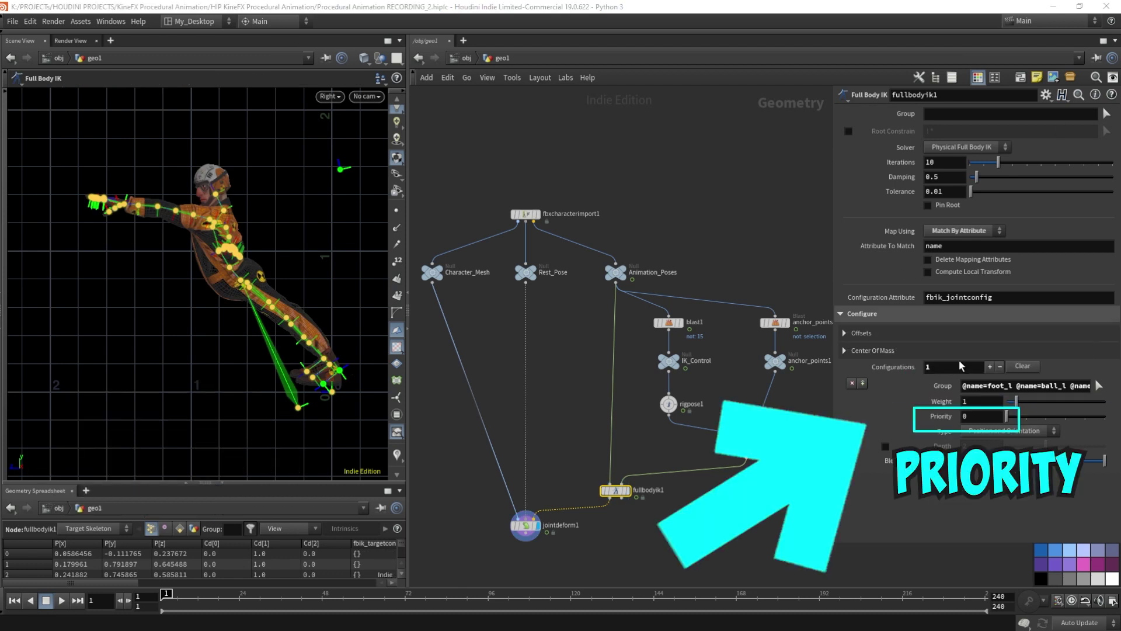
Step: Switch the feet configuration's Priority between 1 and 0 to compare the resulting poses, leaving it at 1
{"action": "double_click", "coordinate": [986, 417]}
{"action": "type", "text": "1"}
{"action": "key", "text": "Return"}
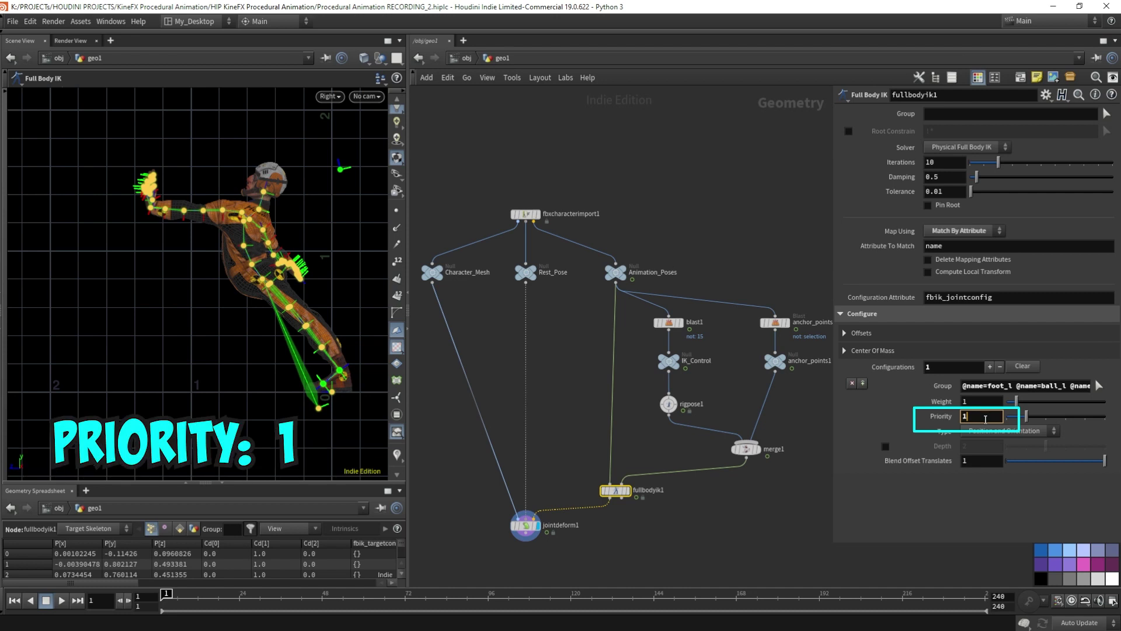
{"action": "type", "text": "0"}
{"action": "key", "text": "Return"}
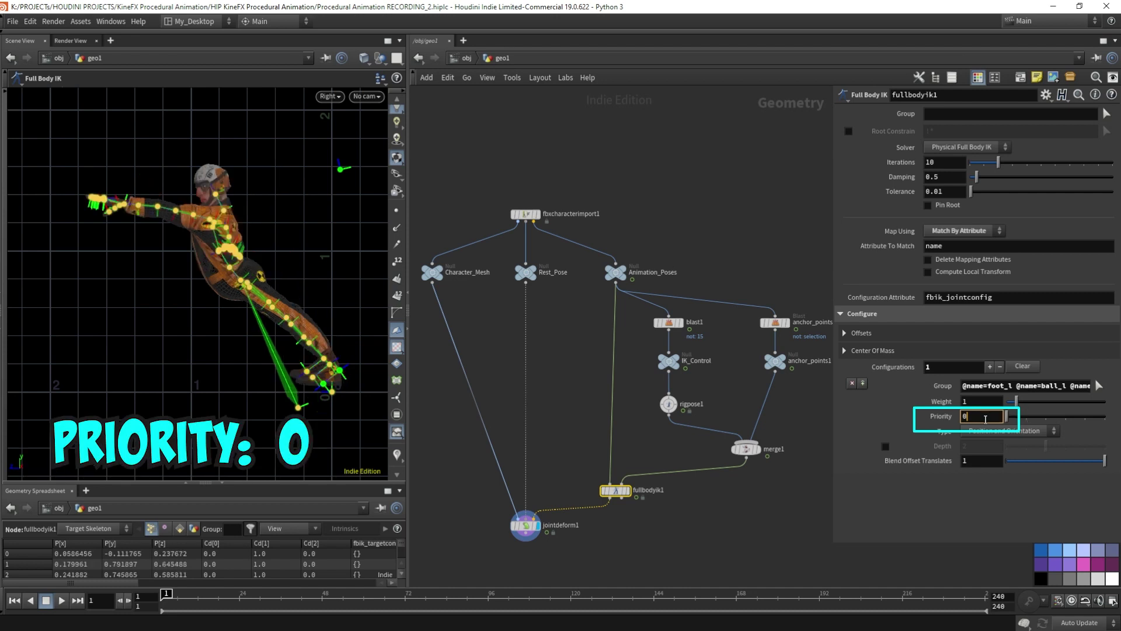
{"action": "type", "text": "1"}
{"action": "key", "text": "Return"}
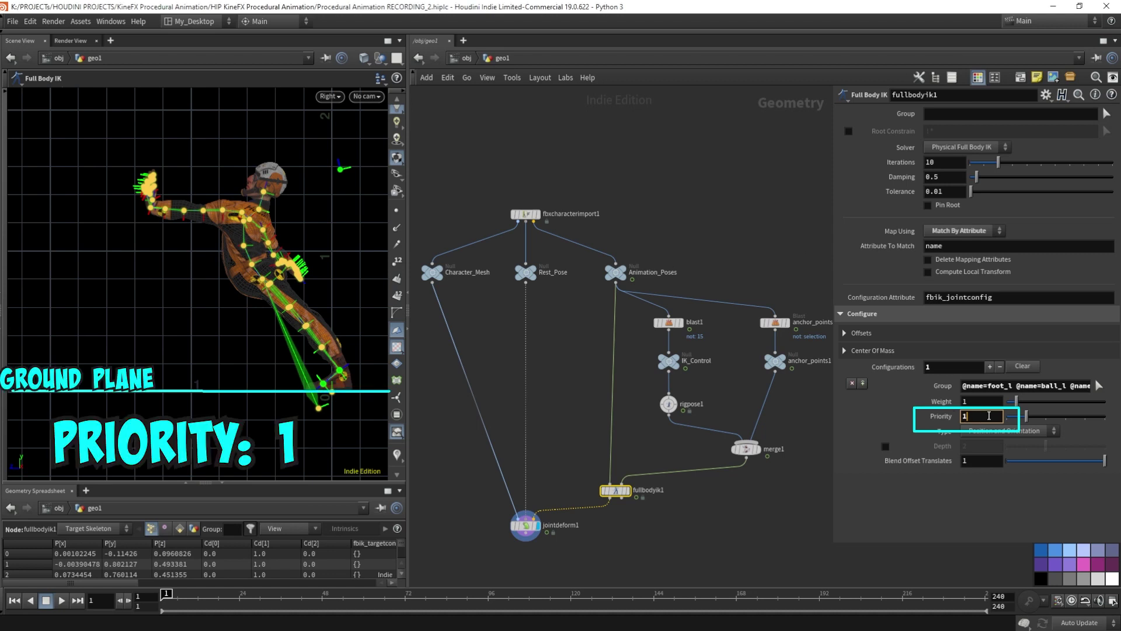
{"action": "type", "text": "0"}
{"action": "key", "text": "Return"}
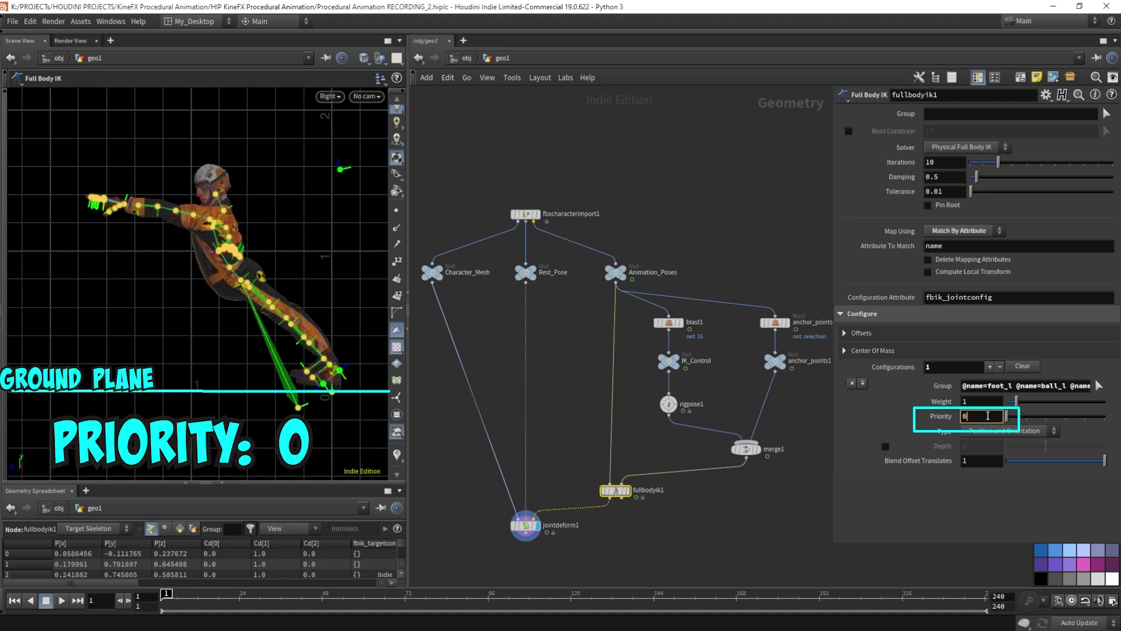
{"action": "type", "text": "1"}
{"action": "key", "text": "Return"}
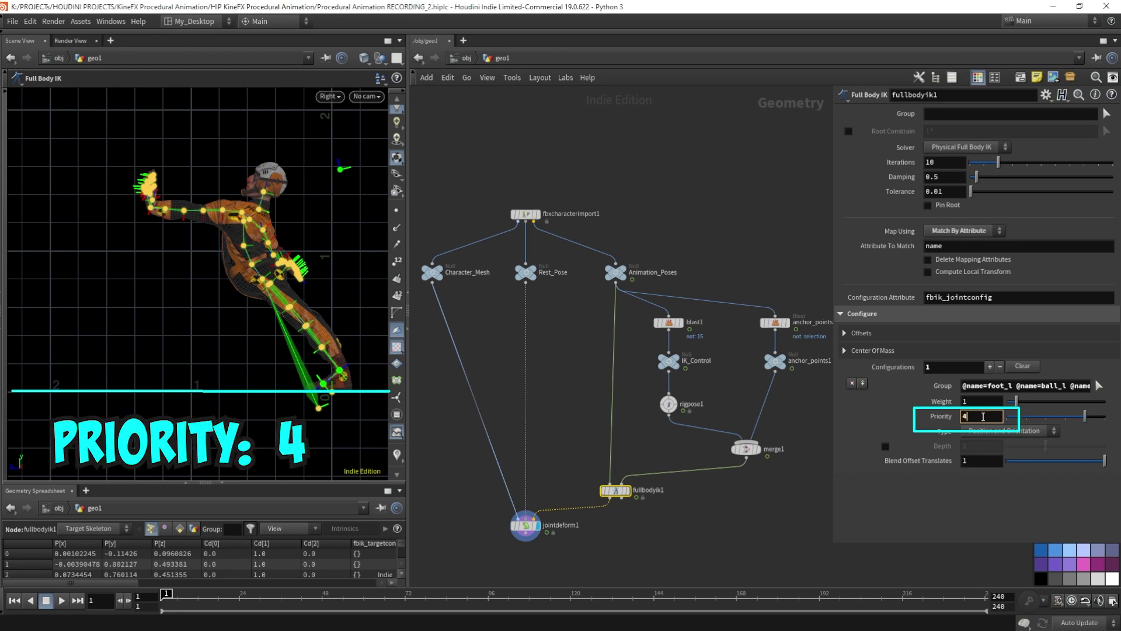
Step: Try a feet configuration Priority of 7 on fullbodyik1, and return the Priority to 1
{"action": "key", "text": "BackSpace"}
{"action": "type", "text": "7"}
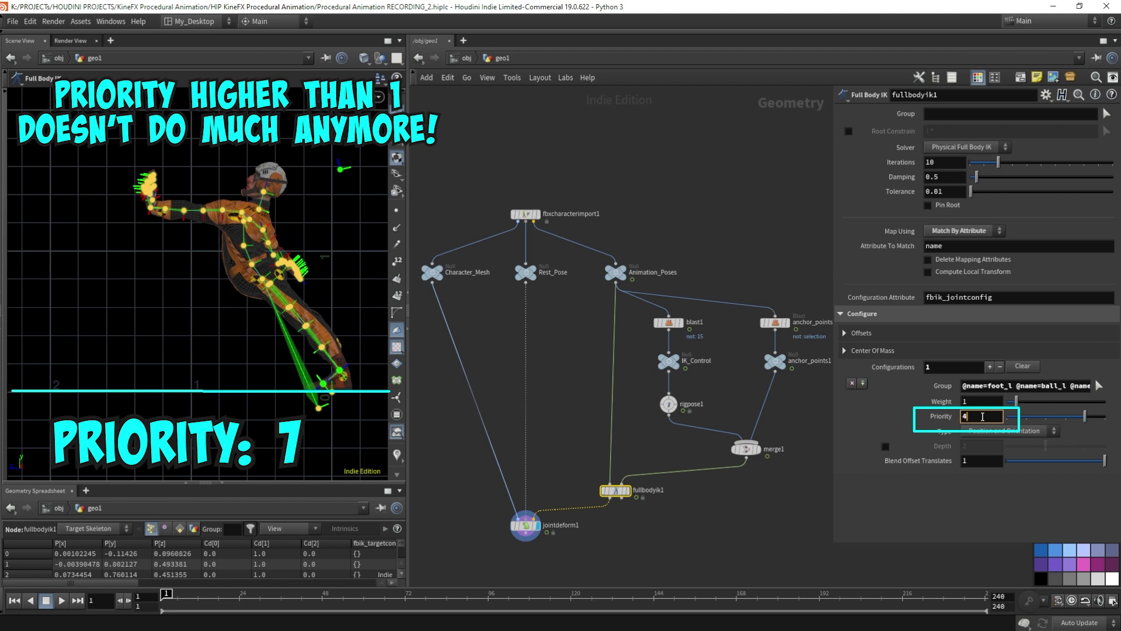
{"action": "key", "text": "BackSpace"}
{"action": "type", "text": "2"}
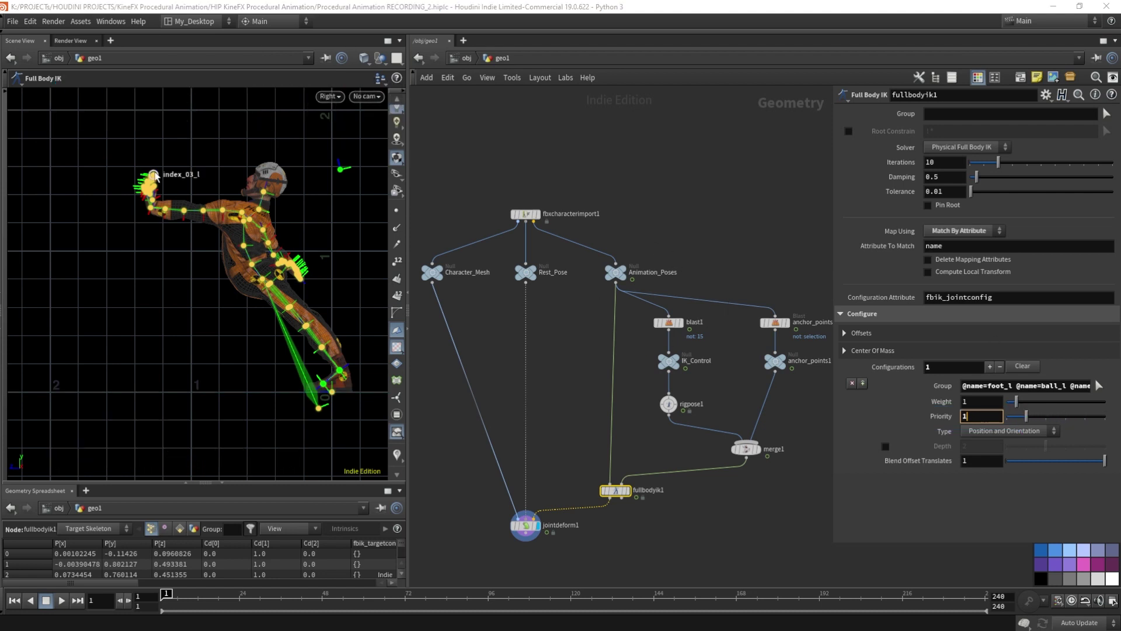
Step: Move the hand_l control of rigpose1 to several positions in the maximized viewport to test whether the feet stay anchored
{"action": "left_click_drag", "start_coordinate": [192, 245], "coordinate": [291, 237], "text": "alt"}
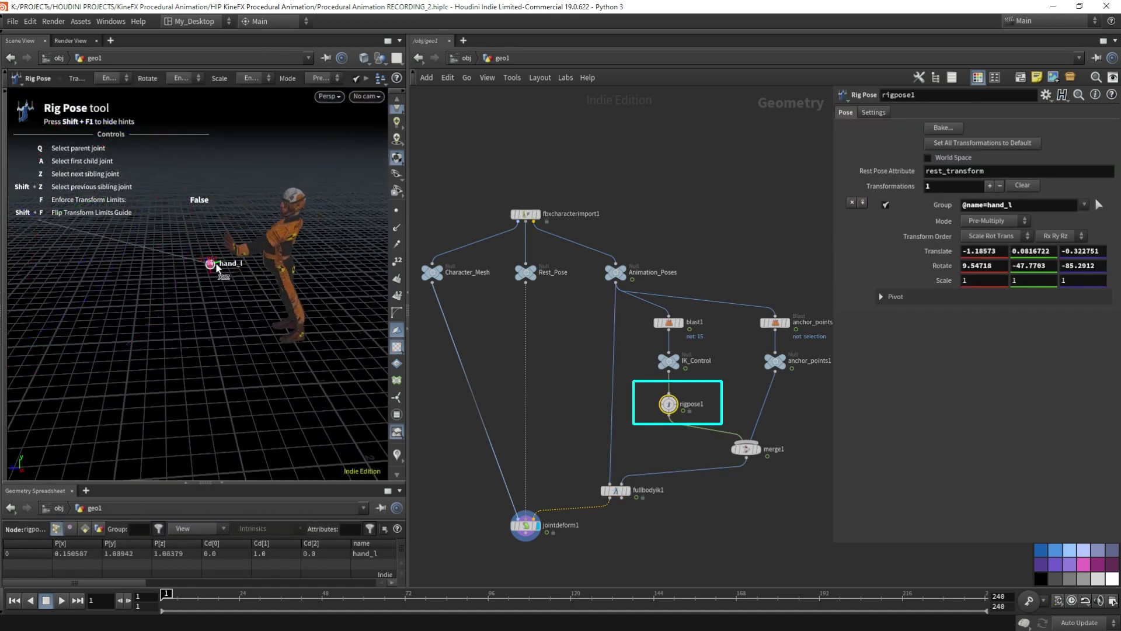
{"action": "middle_click_drag", "start_coordinate": [290, 237], "coordinate": [229, 289], "text": "alt"}
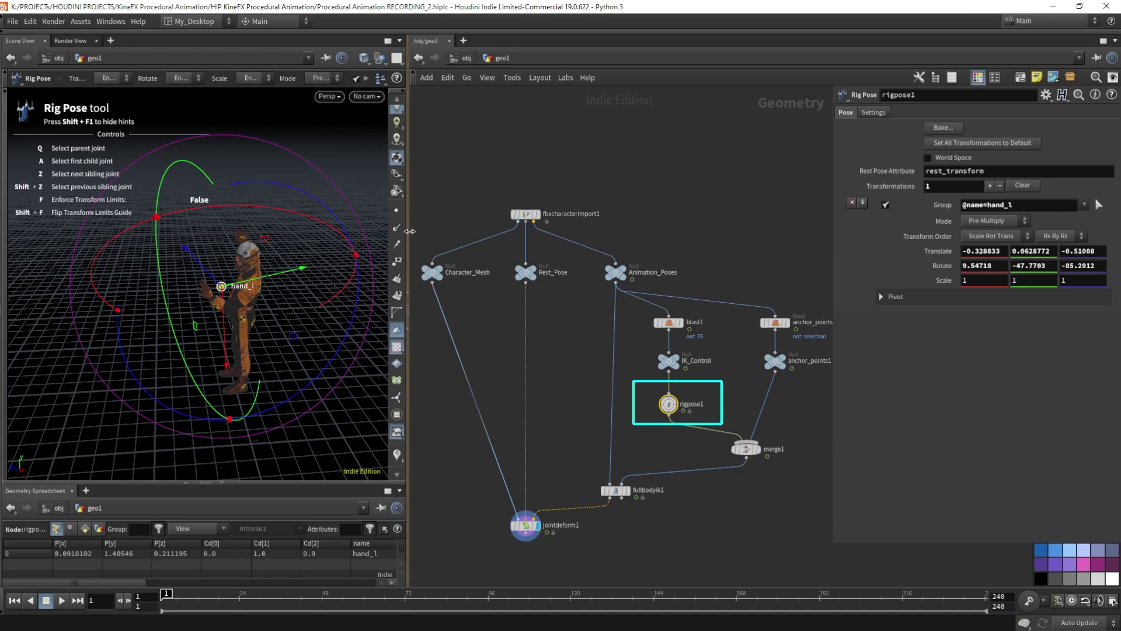
{"action": "key", "text": "ctrl+b"}
{"action": "left_click_drag", "start_coordinate": [528, 361], "coordinate": [911, 326]}
{"action": "left_click_drag", "start_coordinate": [694, 337], "coordinate": [668, 316], "text": "alt"}
{"action": "right_click_drag", "start_coordinate": [668, 316], "coordinate": [648, 274], "text": "alt"}
{"action": "left_click_drag", "start_coordinate": [788, 243], "coordinate": [816, 212]}
{"action": "left_click_drag", "start_coordinate": [695, 268], "coordinate": [393, 253]}
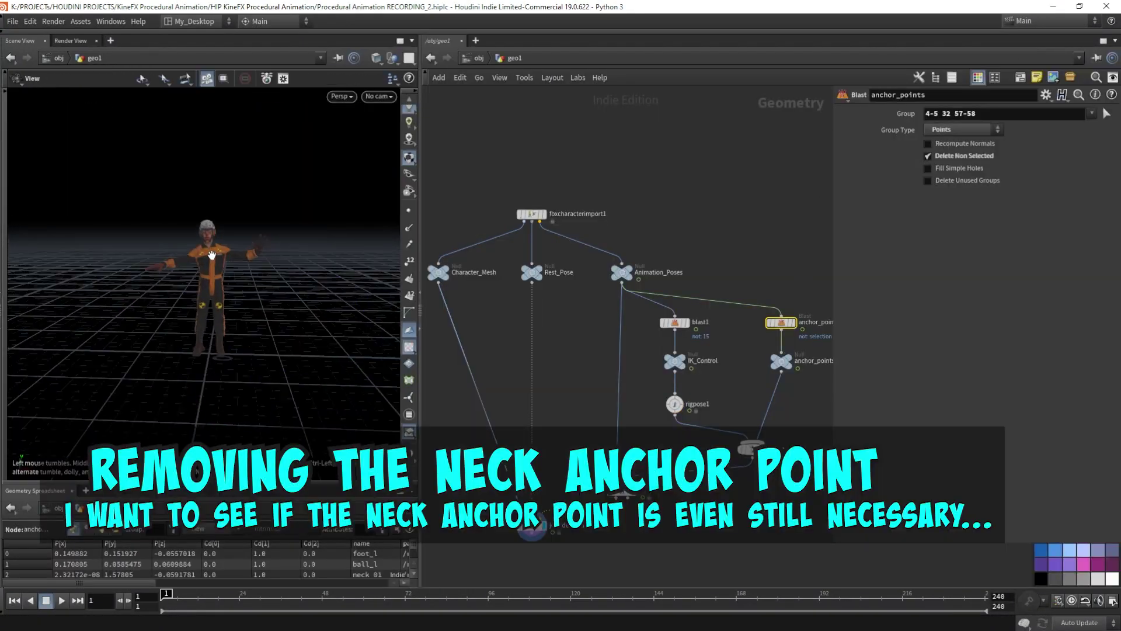
Step: Reselect the group of the anchor_points Blast without the neck joint, keeping only the four foot and ball joints
{"action": "right_click_drag", "start_coordinate": [212, 256], "coordinate": [251, 255], "text": "alt"}
{"action": "left_click_drag", "start_coordinate": [823, 279], "coordinate": [758, 345]}
{"action": "left_click", "coordinate": [1107, 114]}
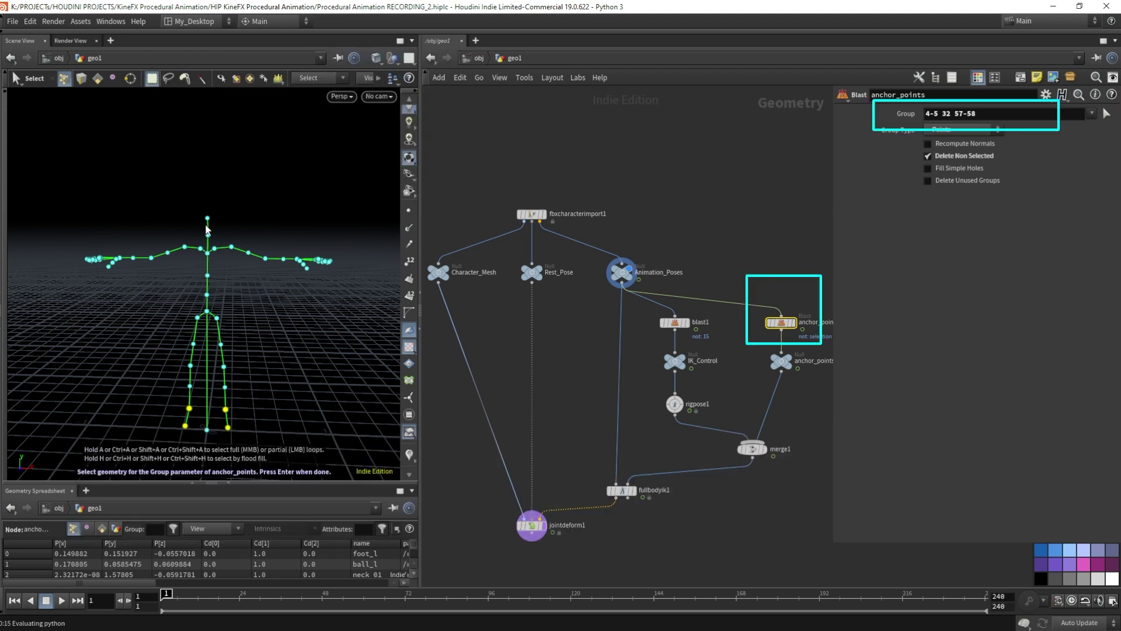
{"action": "key", "text": "Escape"}
{"action": "scroll", "coordinate": [218, 204], "scroll_direction": "up", "scroll_amount": 3}
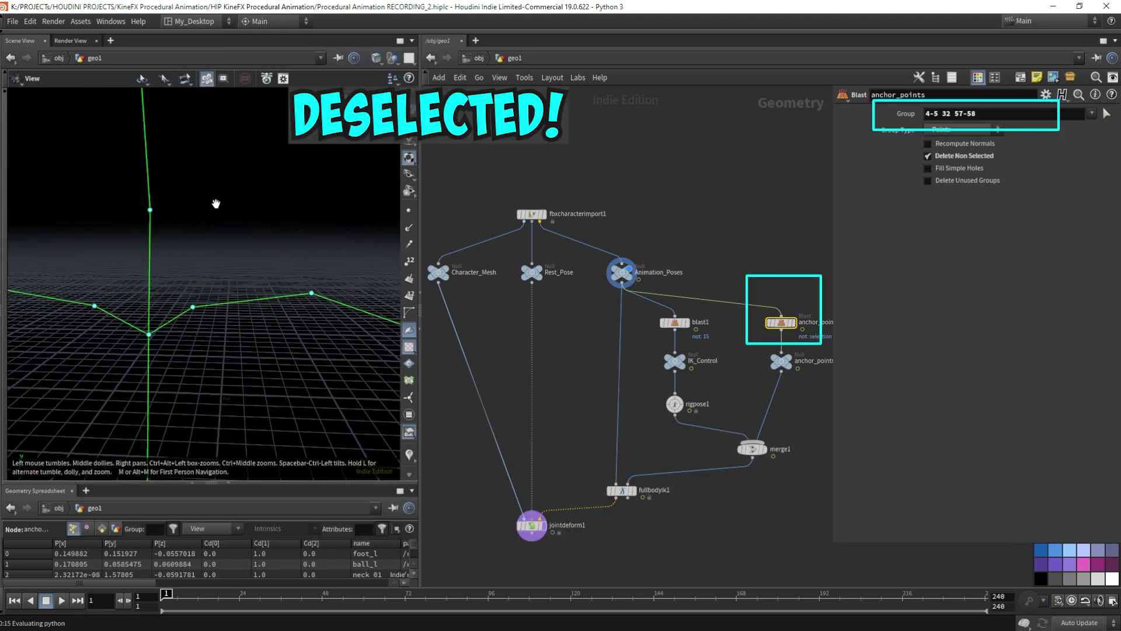
{"action": "scroll", "coordinate": [218, 202], "scroll_direction": "down", "scroll_amount": 5}
{"action": "key", "text": "s"}
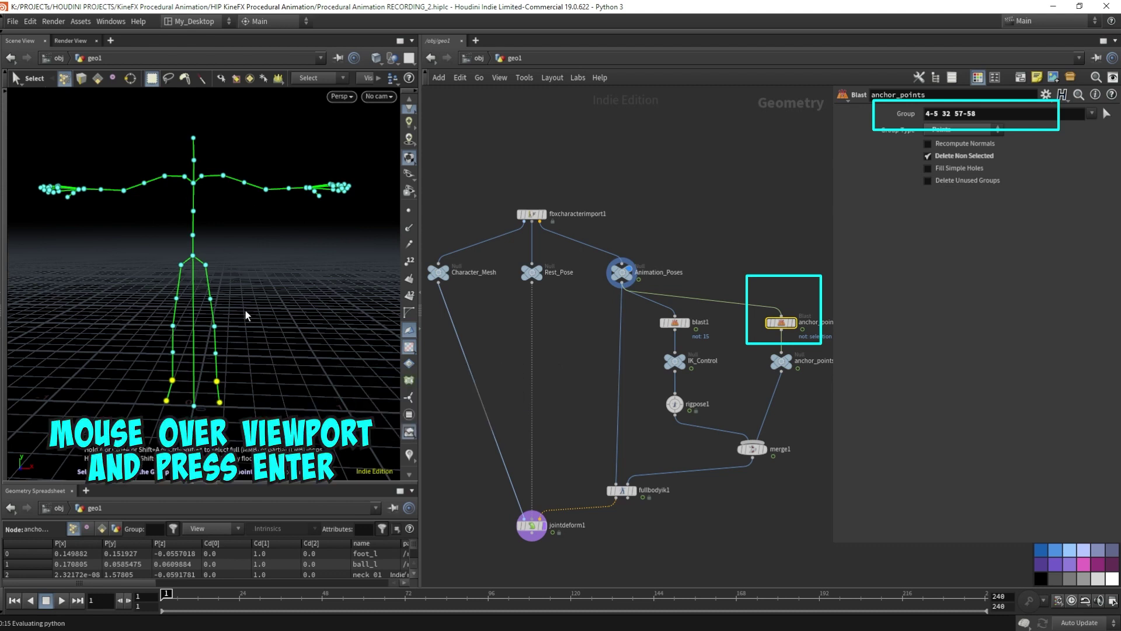
{"action": "key", "text": "Return"}
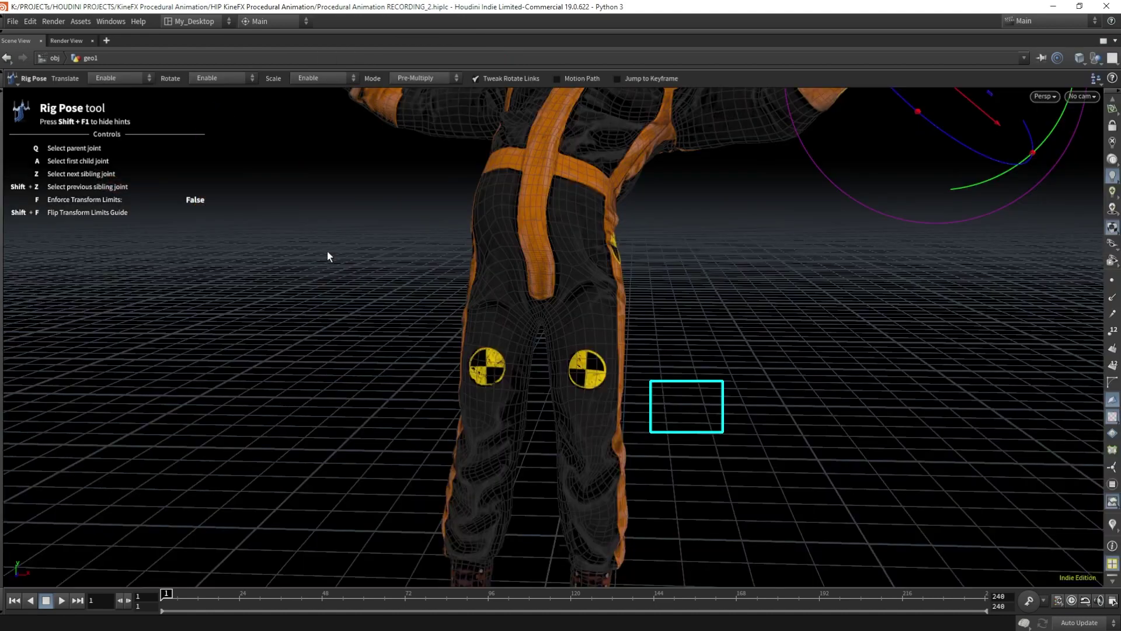
Step: Pull the hand control far from the body in several directions to test the foot anchoring without the neck anchor
{"action": "left_click_drag", "start_coordinate": [327, 251], "coordinate": [681, 282]}
{"action": "scroll", "coordinate": [681, 283], "scroll_direction": "down", "scroll_amount": 7}
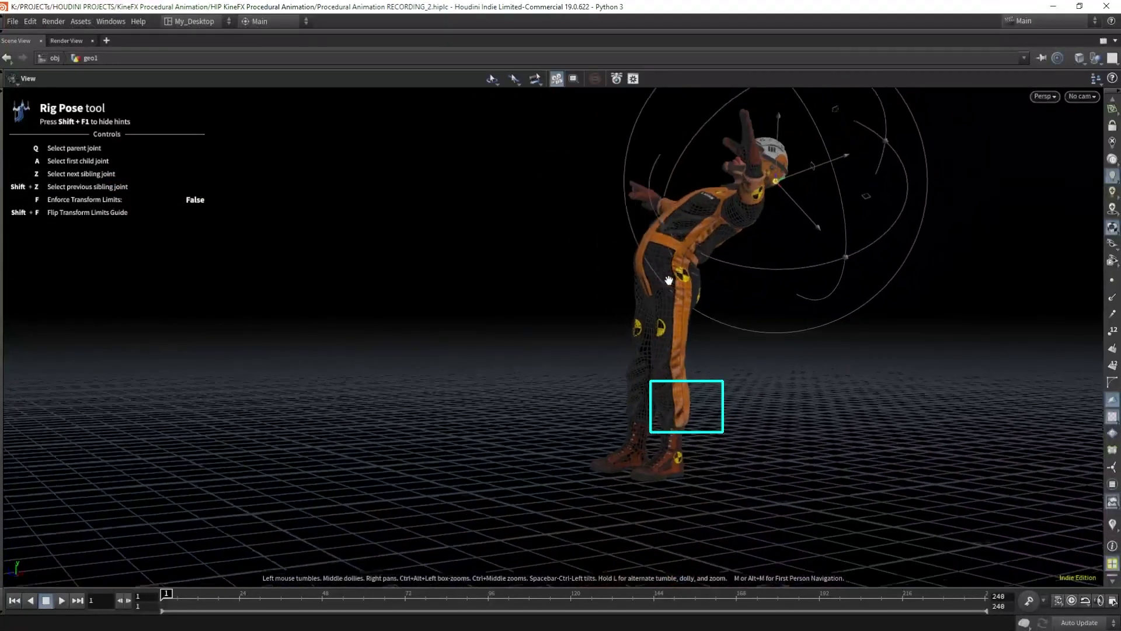
{"action": "right_click_drag", "start_coordinate": [670, 279], "coordinate": [587, 343], "text": "alt"}
{"action": "left_click_drag", "start_coordinate": [587, 343], "coordinate": [242, 308], "text": "alt"}
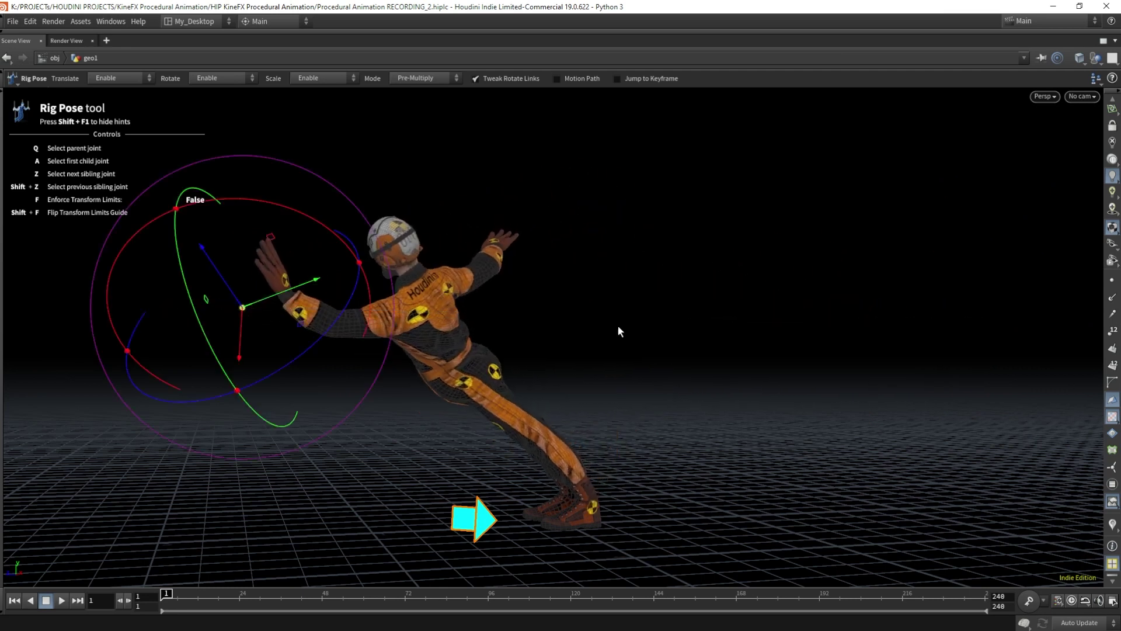
{"action": "left_click_drag", "start_coordinate": [620, 331], "coordinate": [804, 317]}
{"action": "left_click_drag", "start_coordinate": [743, 292], "coordinate": [815, 319]}
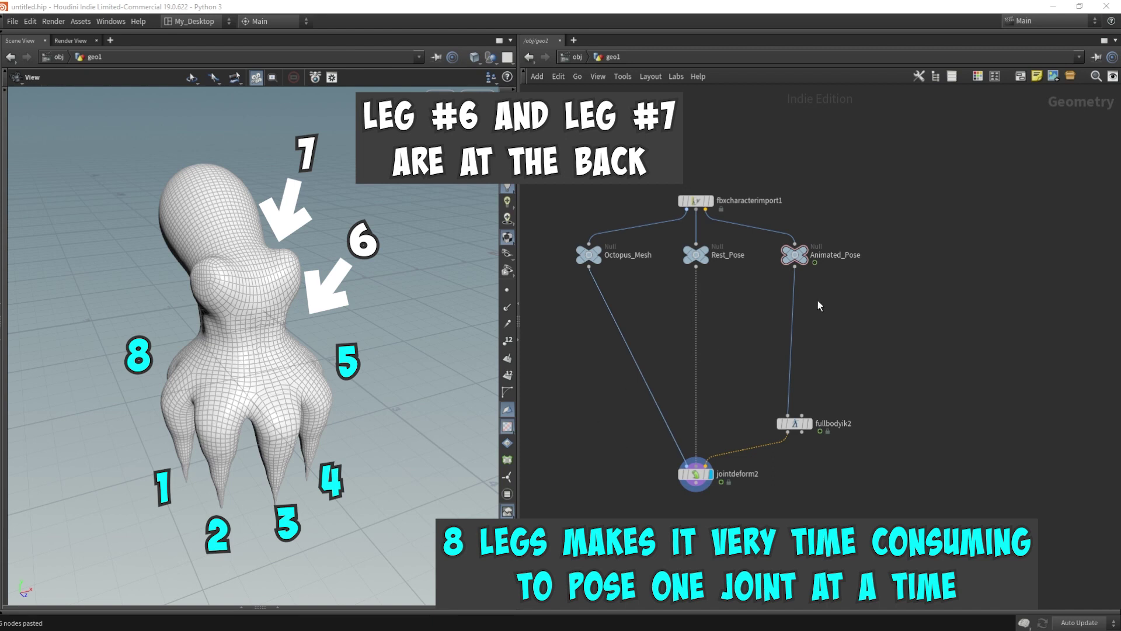
Step: Replace the octopus network's fullbodyik2 with a Rig Pose node between Animated_Pose and jointdeform2
{"action": "key", "text": "Tab"}
{"action": "type", "text": "rigpose"}
{"action": "key", "text": "Return"}
{"action": "left_click", "coordinate": [874, 374]}
{"action": "left_click", "coordinate": [818, 422]}
{"action": "left_click_drag", "start_coordinate": [819, 426], "coordinate": [978, 430]}
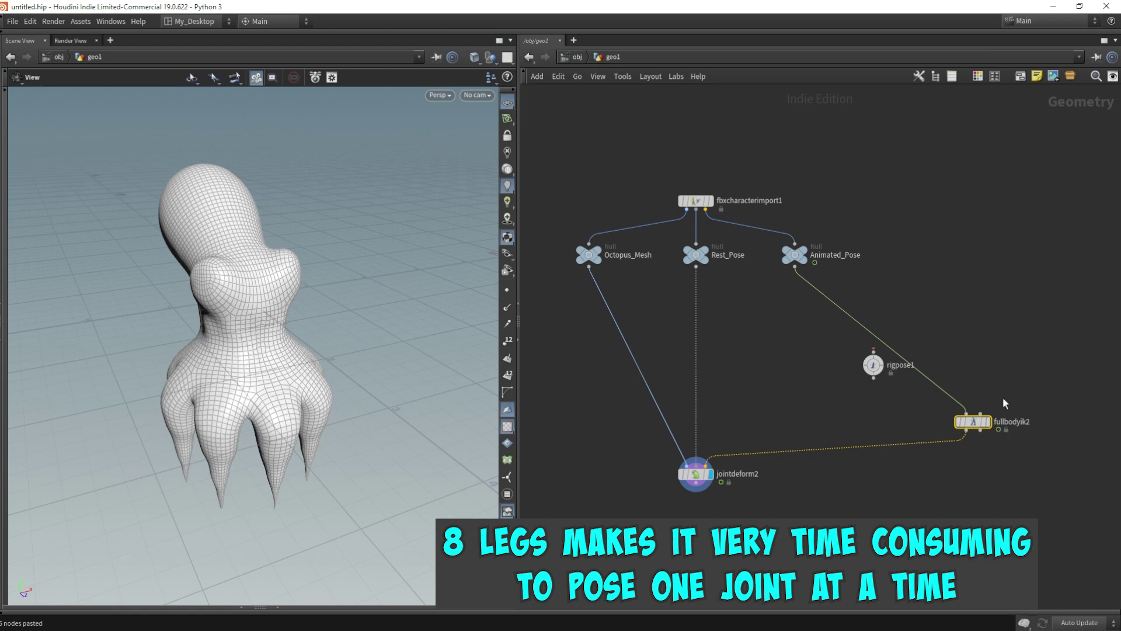
{"action": "key", "text": "Delete"}
{"action": "left_click_drag", "start_coordinate": [873, 365], "coordinate": [758, 339]}
{"action": "left_click_drag", "start_coordinate": [799, 408], "coordinate": [803, 406]}
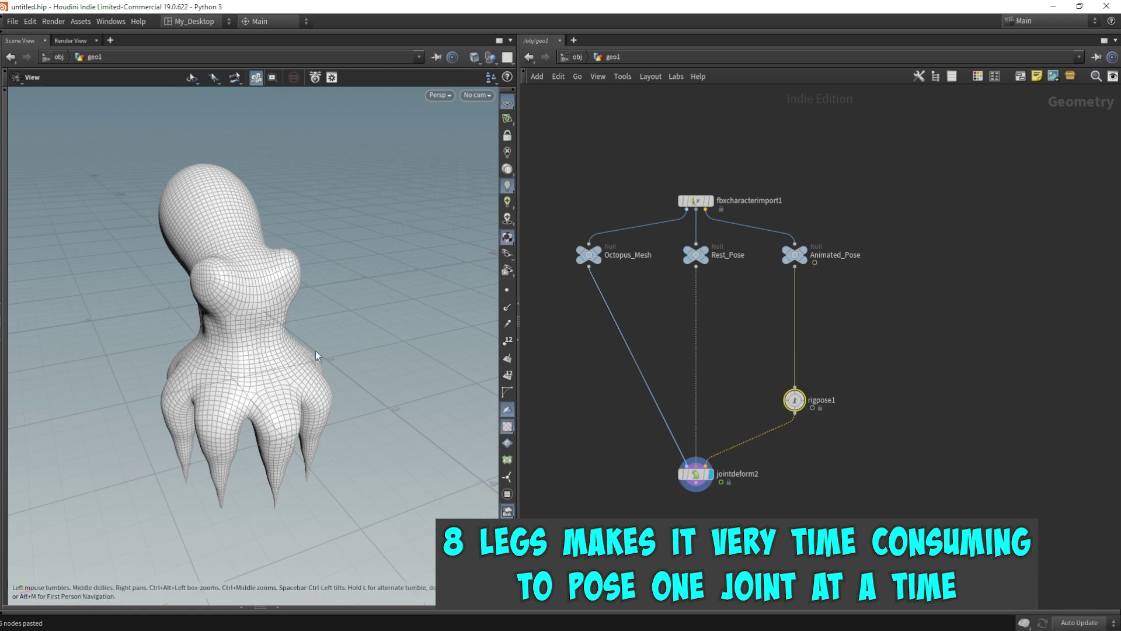
Step: Pose one octopus leg outward with the Rig Pose tool by rotating its joints one at a time
{"action": "key", "text": "Return"}
{"action": "left_click_drag", "start_coordinate": [319, 356], "coordinate": [350, 333], "text": "alt"}
{"action": "left_click", "coordinate": [302, 410]}
{"action": "left_click_drag", "start_coordinate": [403, 363], "coordinate": [341, 362]}
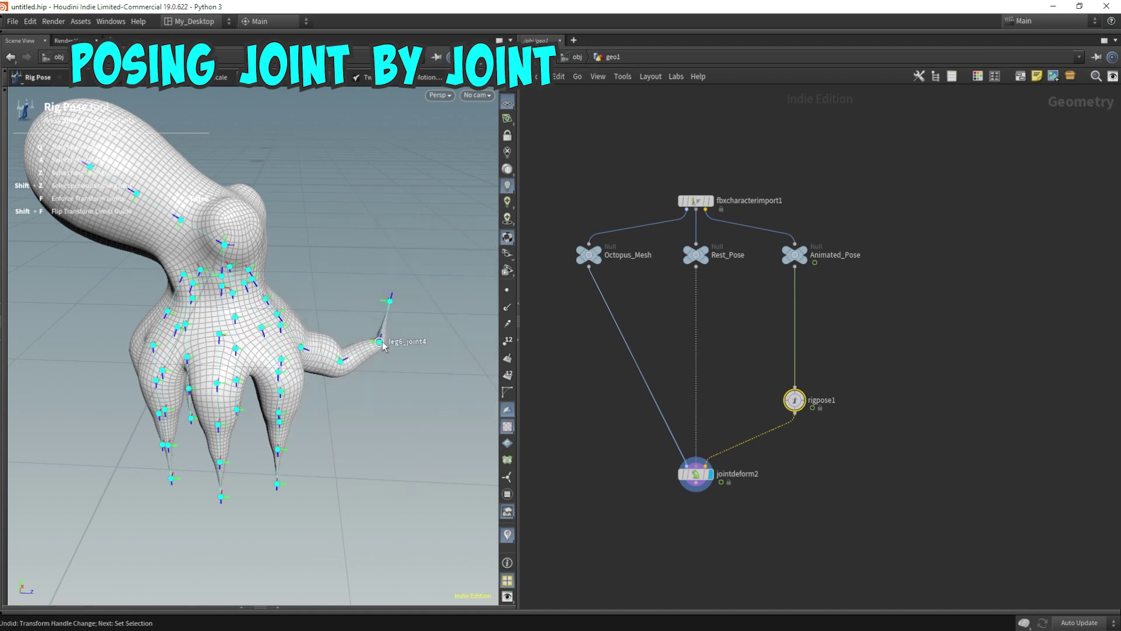
{"action": "left_click", "coordinate": [380, 341]}
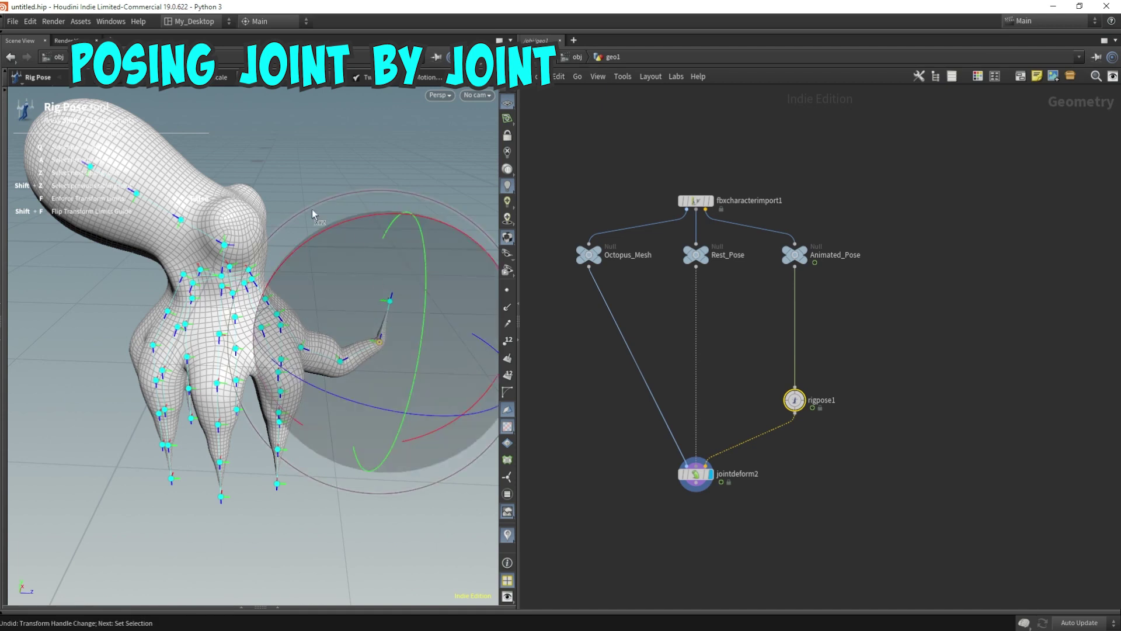
{"action": "left_click_drag", "start_coordinate": [355, 239], "coordinate": [358, 229]}
{"action": "left_click_drag", "start_coordinate": [522, 437], "coordinate": [522, 435]}
{"action": "left_click", "coordinate": [238, 502]}
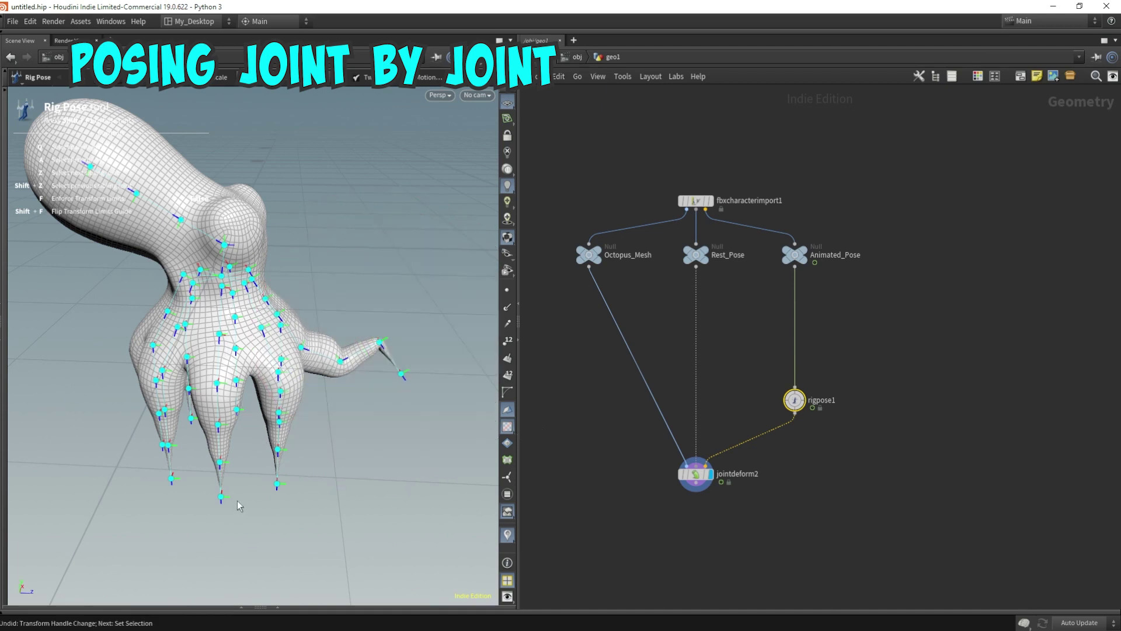
Step: Swing further octopus legs outward by rotating their individual joints, and leave the Rig Pose tool
{"action": "left_click_drag", "start_coordinate": [238, 503], "coordinate": [295, 497], "text": "alt"}
{"action": "left_click", "coordinate": [310, 361]}
{"action": "left_click_drag", "start_coordinate": [302, 236], "coordinate": [269, 292]}
{"action": "left_click", "coordinate": [278, 386]}
{"action": "left_click_drag", "start_coordinate": [275, 297], "coordinate": [243, 318], "text": "alt"}
{"action": "left_click", "coordinate": [350, 321]}
{"action": "left_click_drag", "start_coordinate": [374, 230], "coordinate": [286, 325]}
{"action": "key", "text": "Escape"}
{"action": "left_click", "coordinate": [860, 461]}
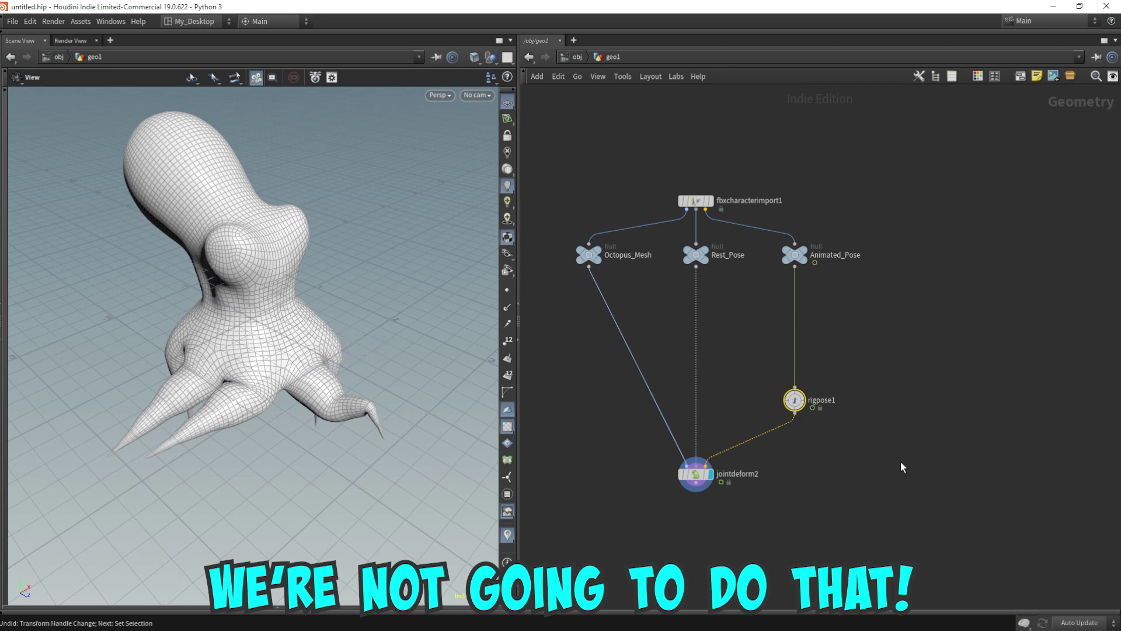
Step: Undo the joint-by-joint leg posing and the Rig Pose insertion, restoring fullbodyik2 between Animated_Pose and jointdeform2
{"action": "key", "text": "ctrl+z"}
{"action": "key", "text": "ctrl+z"}
{"action": "key", "text": "ctrl+z"}
{"action": "key", "text": "ctrl+z"}
{"action": "key", "text": "ctrl+z"}
{"action": "key", "text": "ctrl+z"}
{"action": "key", "text": "ctrl+z"}
{"action": "key", "text": "ctrl+z"}
{"action": "key", "text": "ctrl+z"}
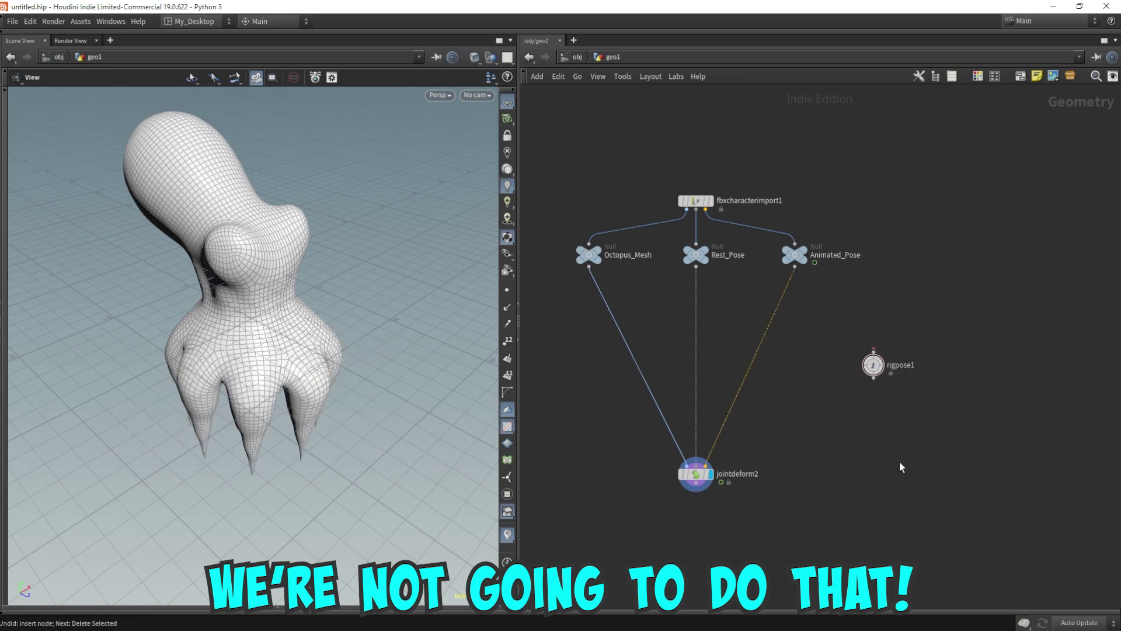
{"action": "left_click_drag", "start_coordinate": [974, 421], "coordinate": [794, 435]}
{"action": "left_click", "coordinate": [874, 365]}
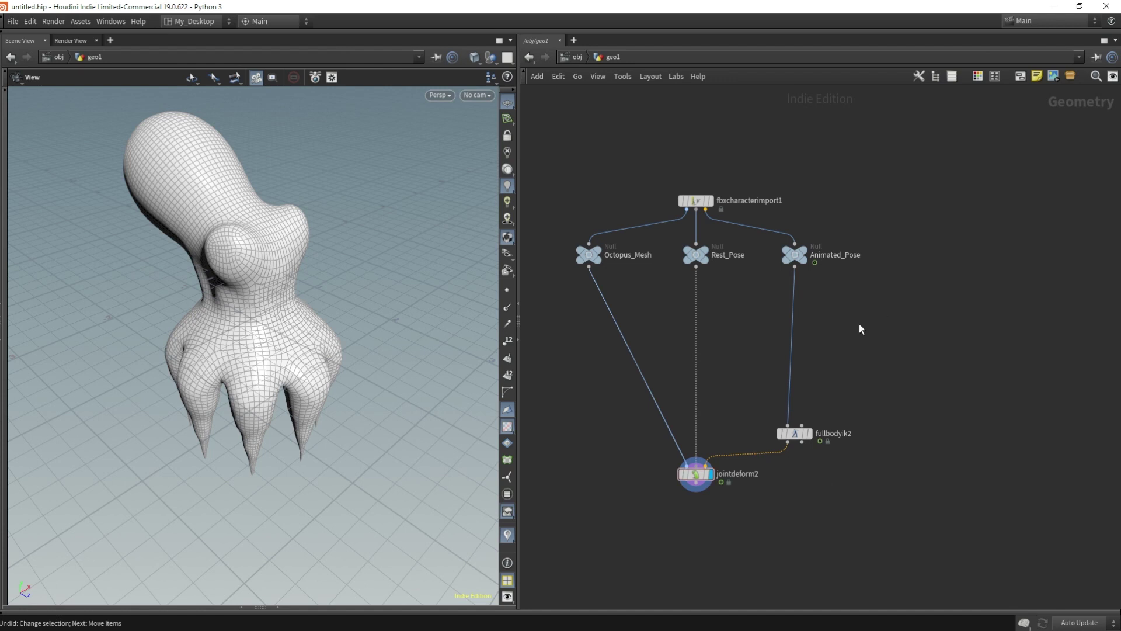
Step: Add a Blast node branching off Animated_Pose, beside the connection to fullbodyik2
{"action": "key", "text": "Tab"}
{"action": "type", "text": "bla"}
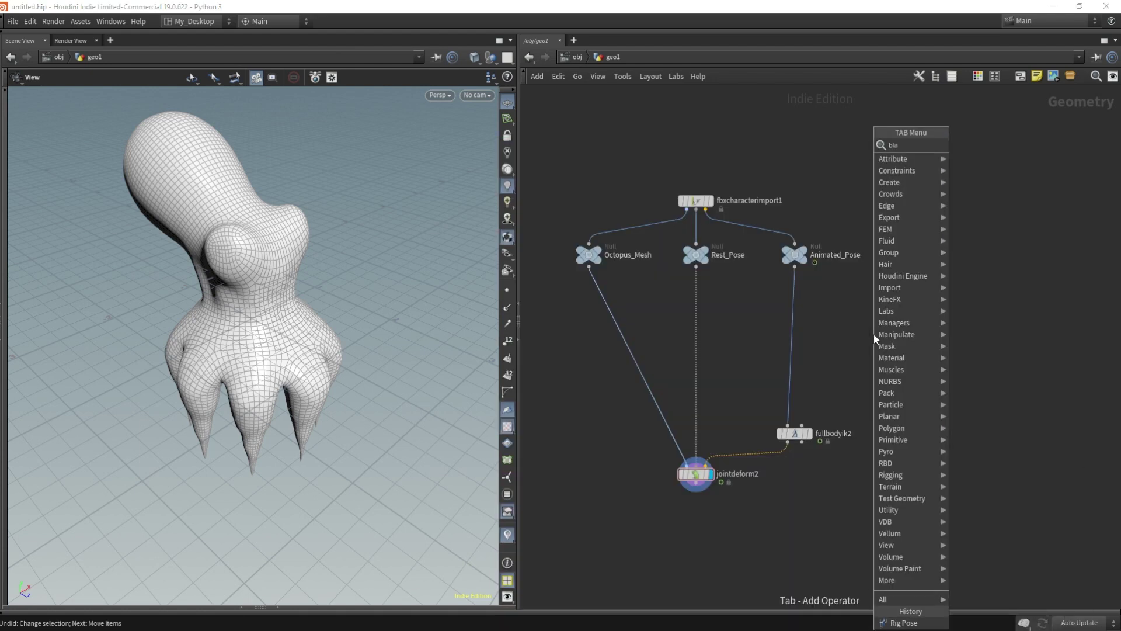
{"action": "key", "text": "Return"}
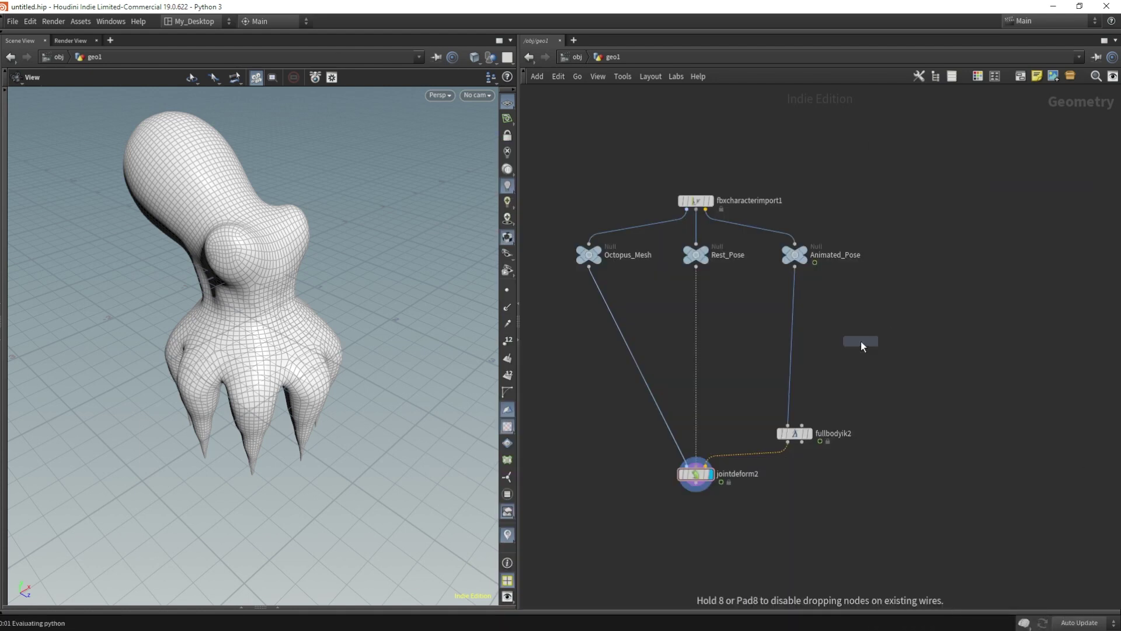
{"action": "left_click", "coordinate": [861, 341]}
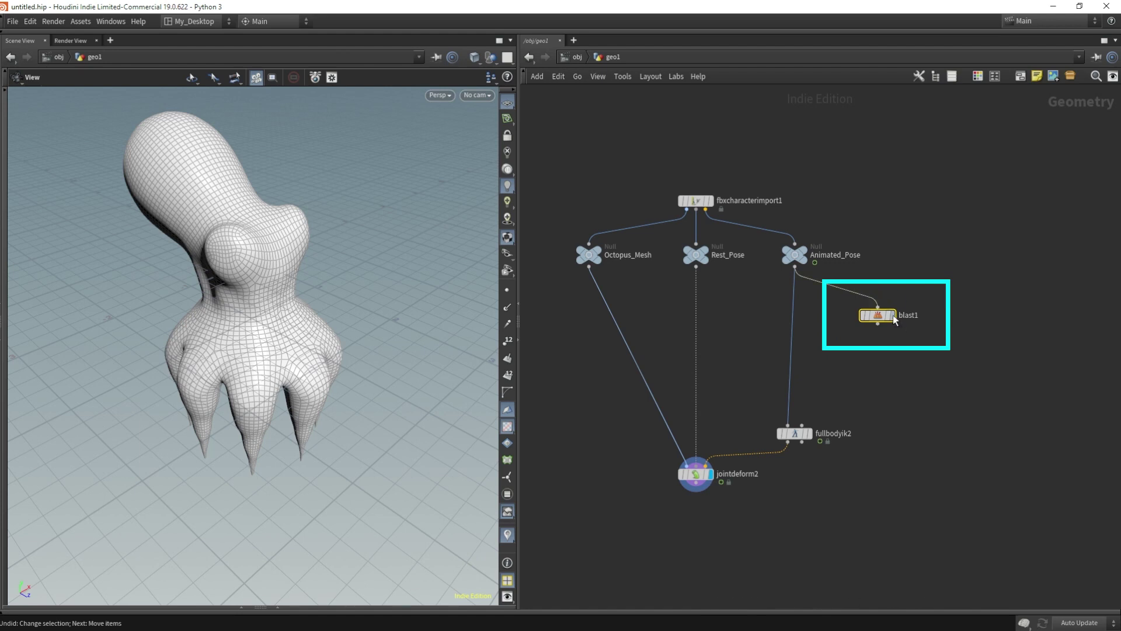
Step: Display blast1, set its Group Type to Points, and enable Delete Non Selected
{"action": "left_click", "coordinate": [893, 314]}
{"action": "key", "text": "p"}
{"action": "left_click", "coordinate": [1024, 131]}
{"action": "left_click", "coordinate": [1015, 183]}
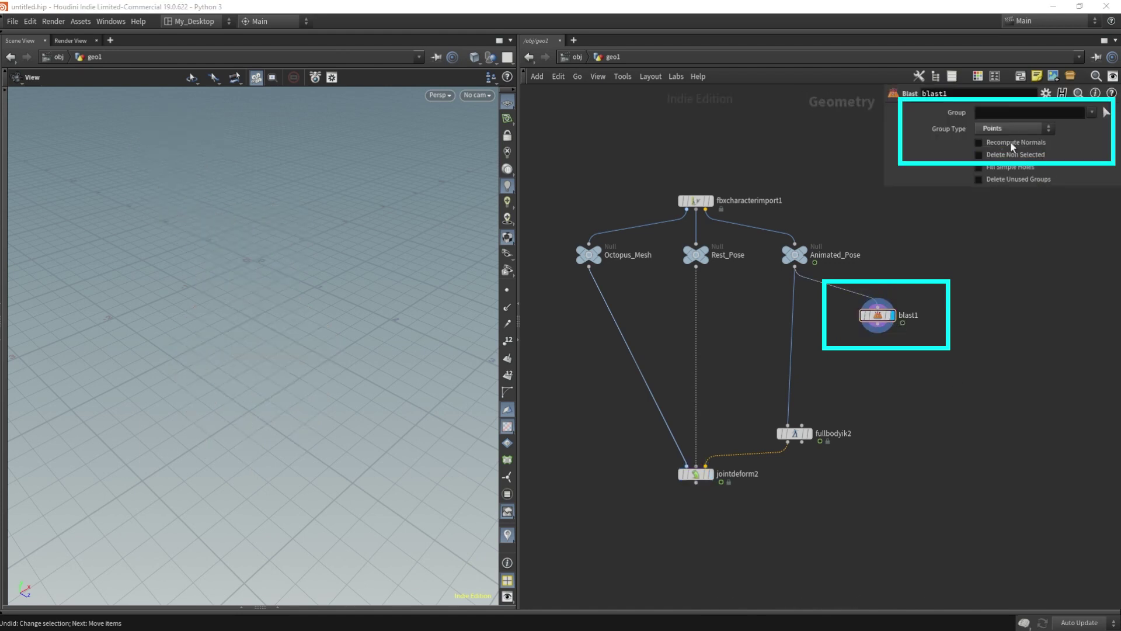
{"action": "left_click", "coordinate": [1012, 155]}
Step: Show the joint name labels on the skeleton and assign the leg7_tip joint, point 48, to blast1's group
{"action": "left_click", "coordinate": [1106, 113]}
{"action": "left_click_drag", "start_coordinate": [419, 255], "coordinate": [314, 255], "text": "alt"}
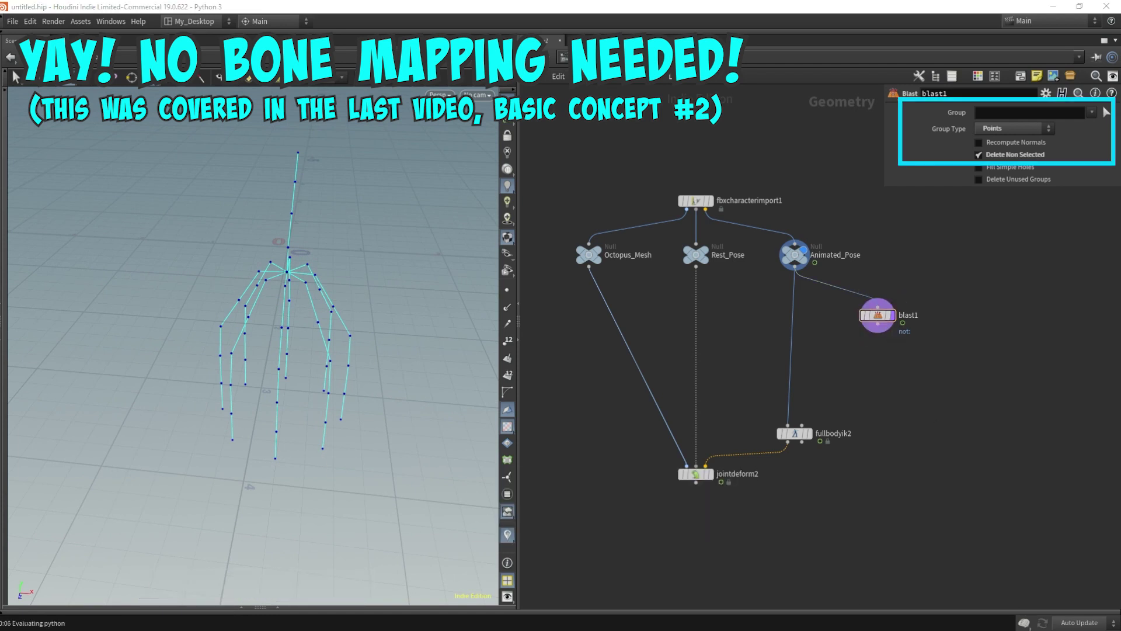
{"action": "middle_click", "coordinate": [878, 315]}
{"action": "left_click", "coordinate": [568, 367]}
{"action": "left_click", "coordinate": [564, 390]}
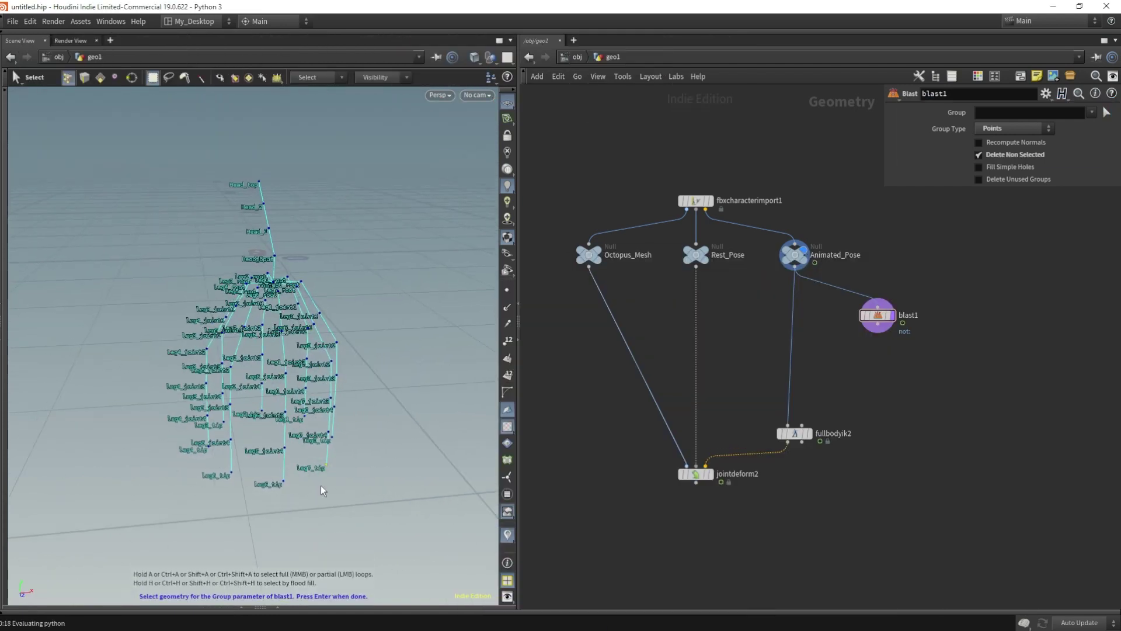
{"action": "key", "text": "Return"}
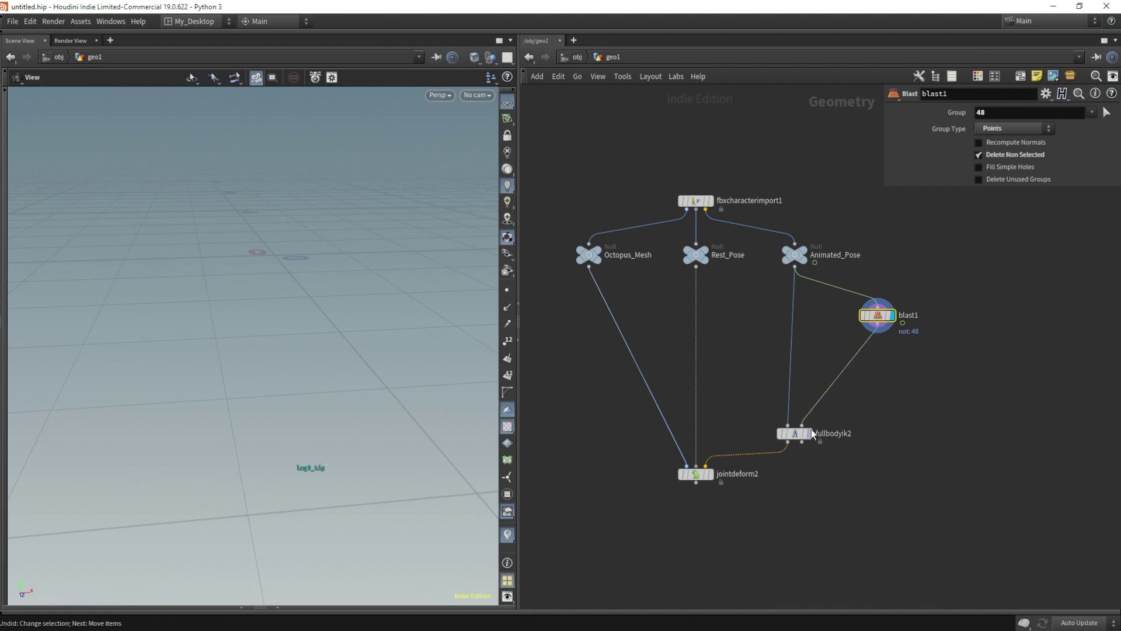
Step: With blast1 wired into fullbodyik2's second input, display jointdeform2 and hide the name labels on the octopus mesh
{"action": "left_click", "coordinate": [708, 474]}
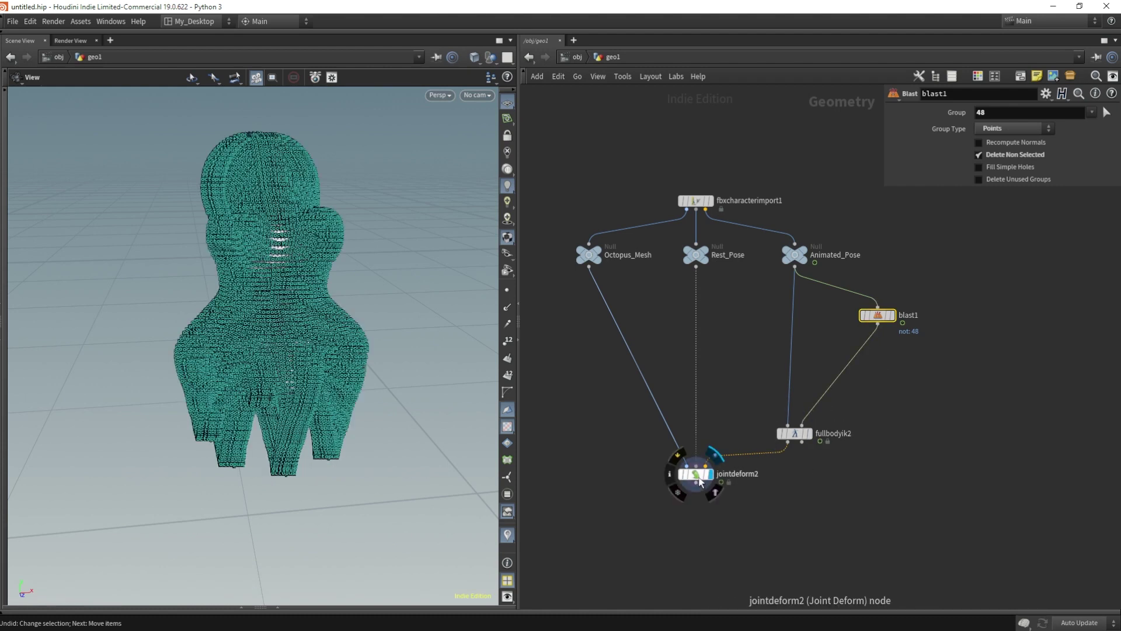
{"action": "left_click", "coordinate": [504, 537]}
{"action": "left_click_drag", "start_coordinate": [345, 423], "coordinate": [205, 433]}
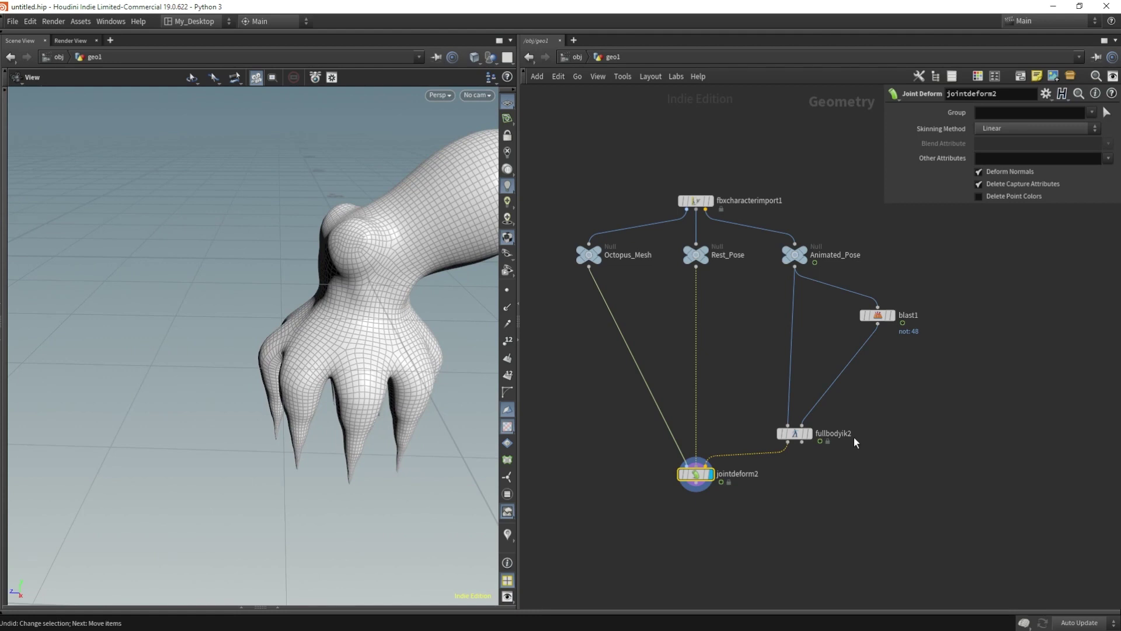
Step: Insert a Rig Pose node between blast1 and fullbodyik2's second input
{"action": "key", "text": "Tab"}
{"action": "type", "text": "rig po"}
{"action": "key", "text": "Return"}
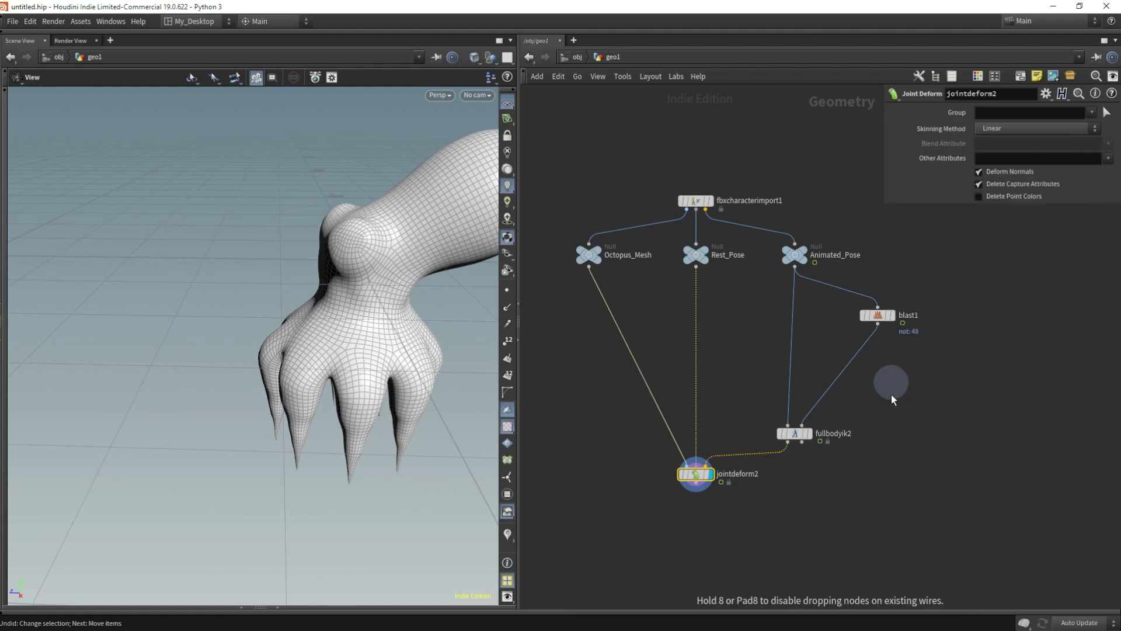
{"action": "left_click", "coordinate": [891, 394]}
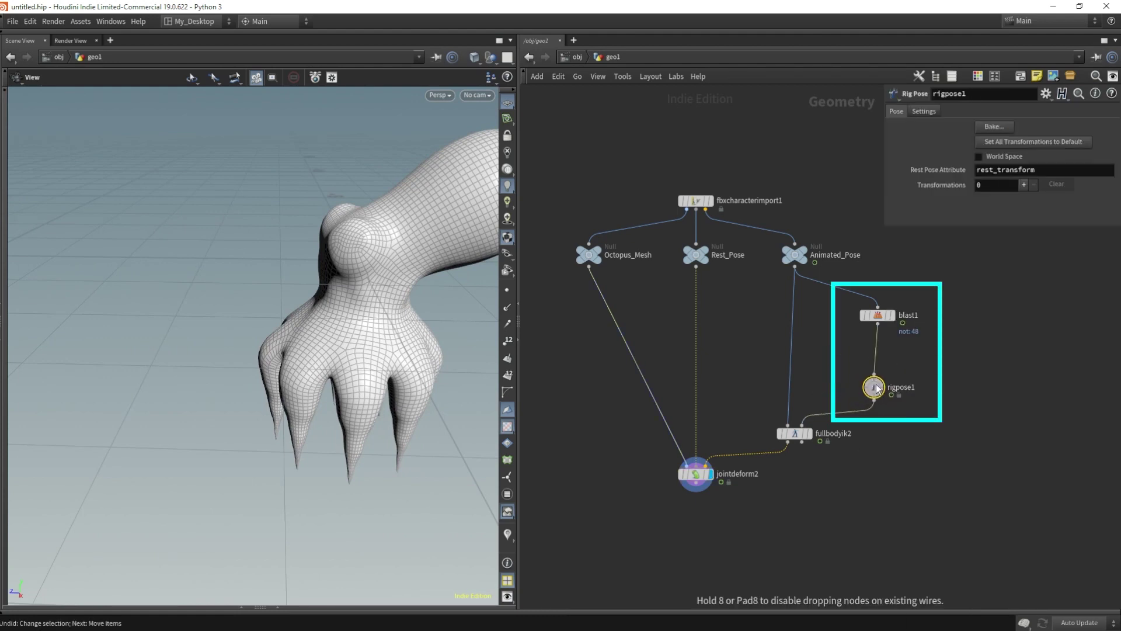
Step: Pull the leg7_tip control outward and upward with the Rig Pose tool to pose the whole leg
{"action": "key", "text": "Return"}
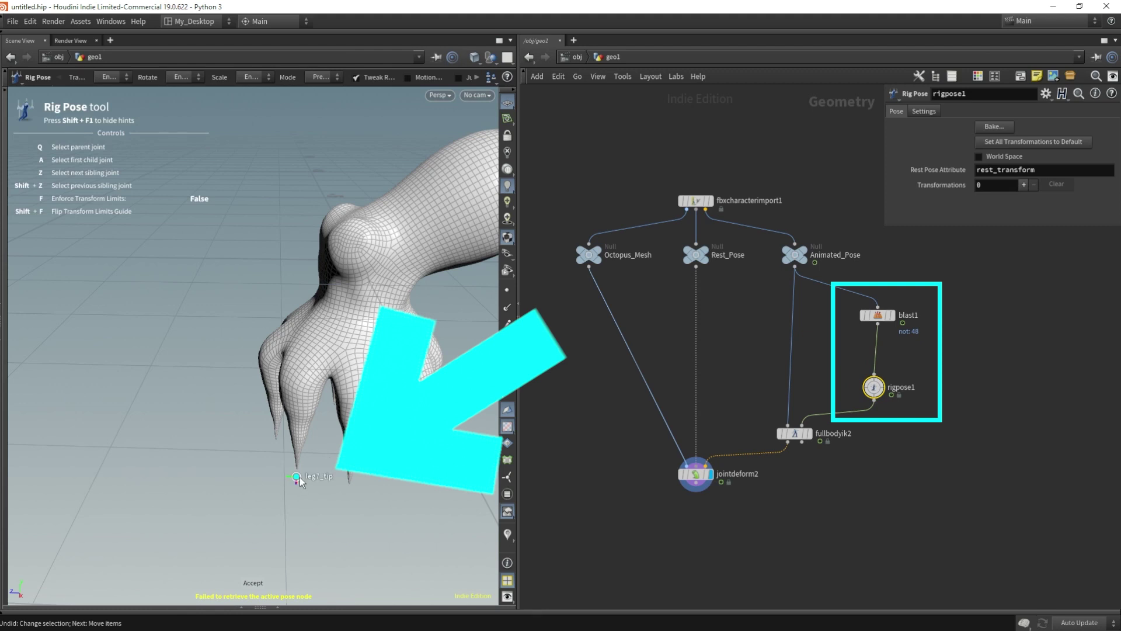
{"action": "left_click", "coordinate": [298, 478]}
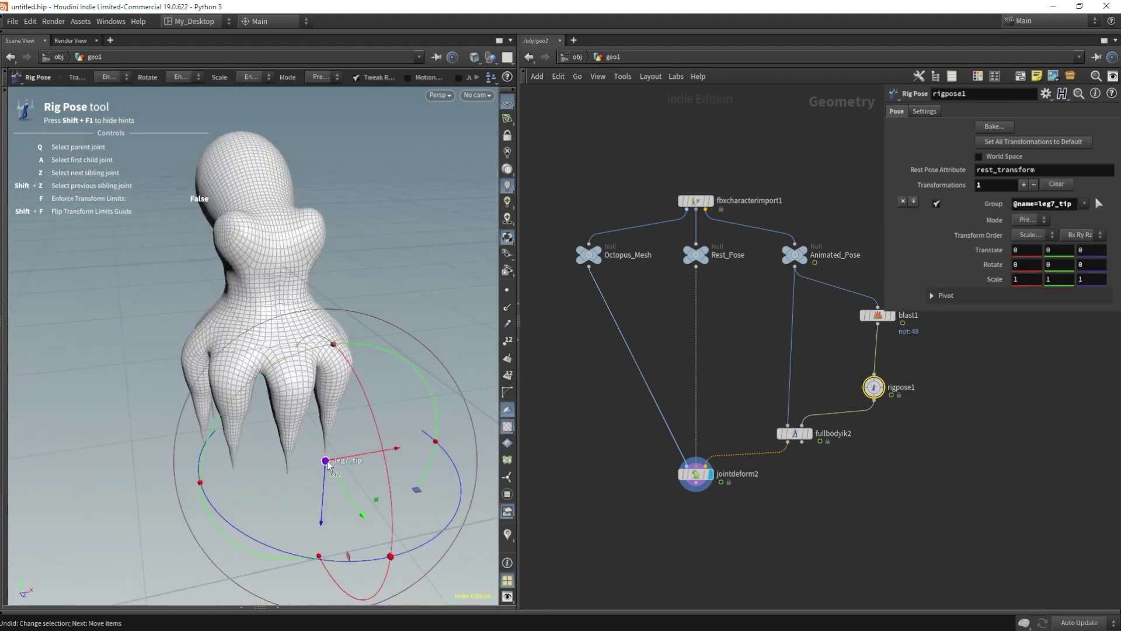
{"action": "left_click_drag", "start_coordinate": [326, 461], "coordinate": [431, 413]}
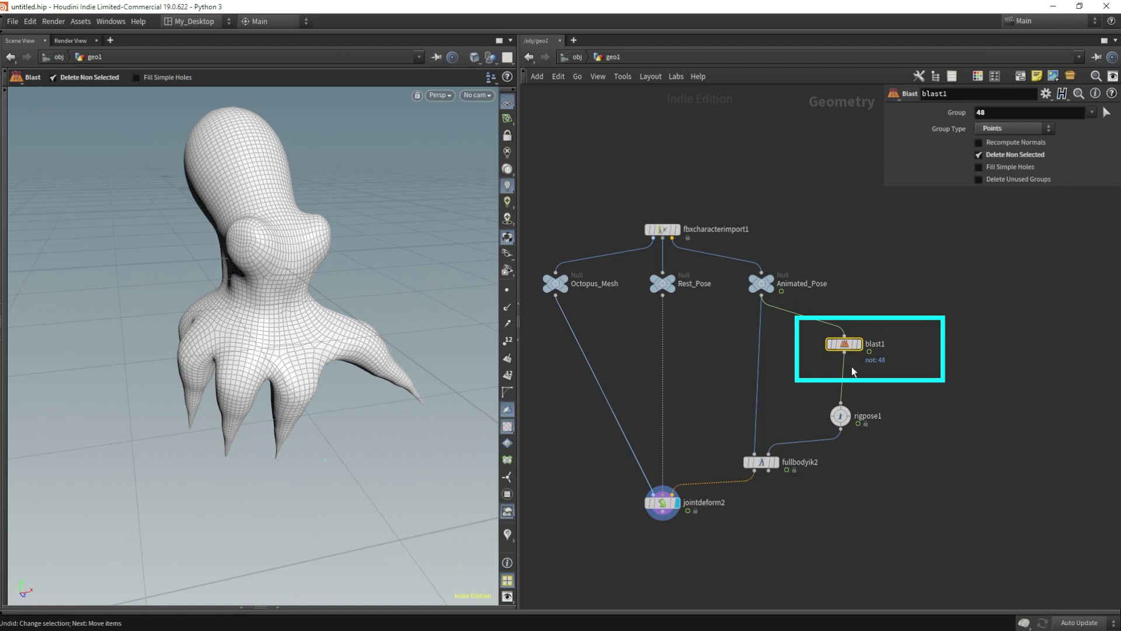
Step: Rename blast1 to IK_Control_Selection and reselect its group so that it holds the tip joints of all the legs
{"action": "double_click", "coordinate": [877, 344]}
{"action": "type", "text": "K_Control_Selection"}
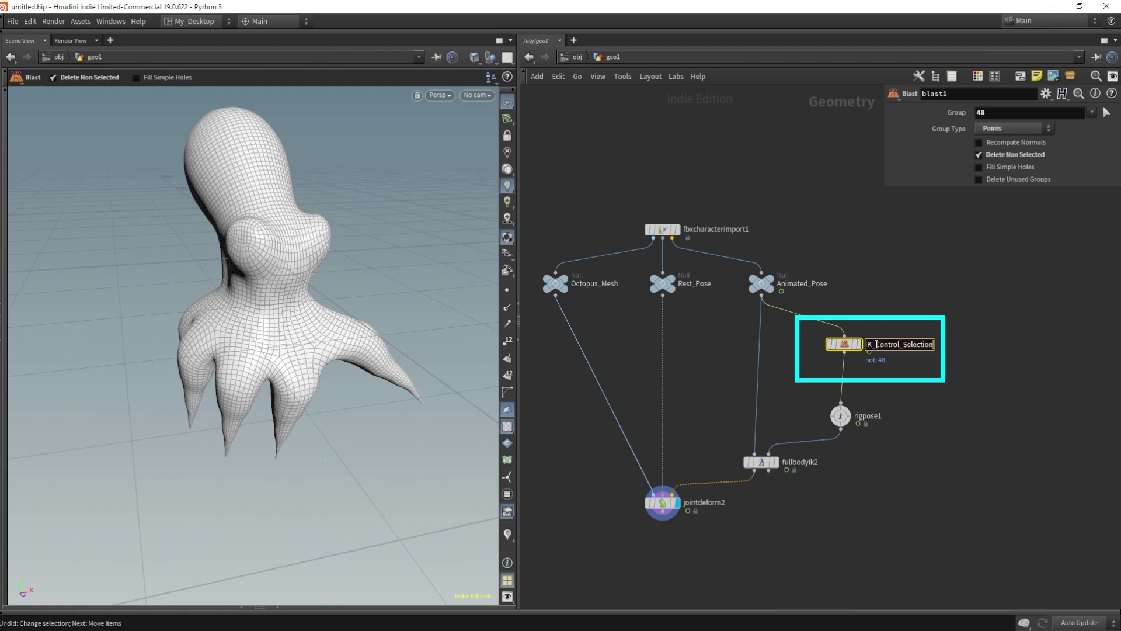
{"action": "left_click", "coordinate": [1106, 112]}
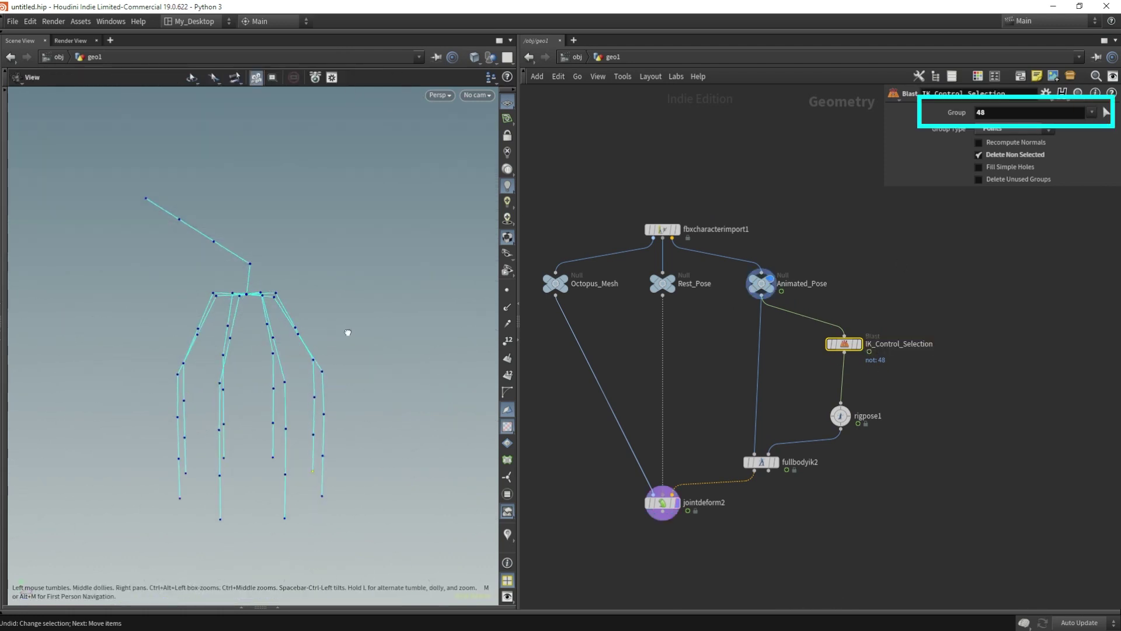
{"action": "left_click_drag", "start_coordinate": [328, 383], "coordinate": [335, 356], "text": "alt"}
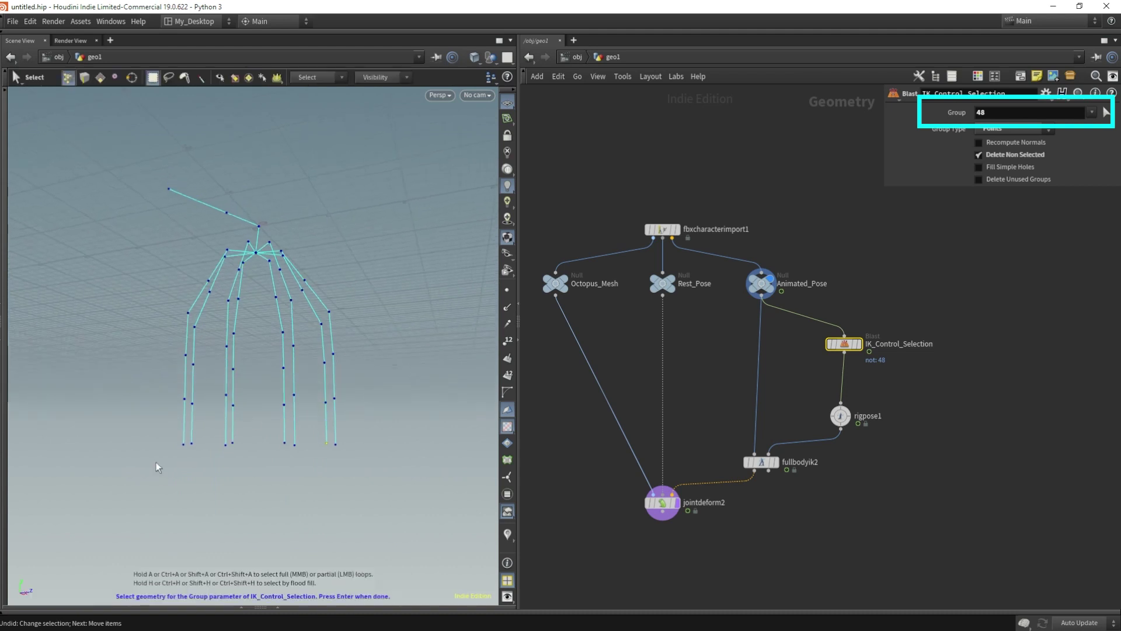
{"action": "left_click_drag", "start_coordinate": [138, 478], "coordinate": [394, 430]}
{"action": "key", "text": "Return"}
{"action": "left_click_drag", "start_coordinate": [411, 297], "coordinate": [343, 314], "text": "alt"}
Step: In rigpose1, raise and rotate the leg7_tip control so that its leg stretches outward from the body
{"action": "left_click", "coordinate": [841, 416]}
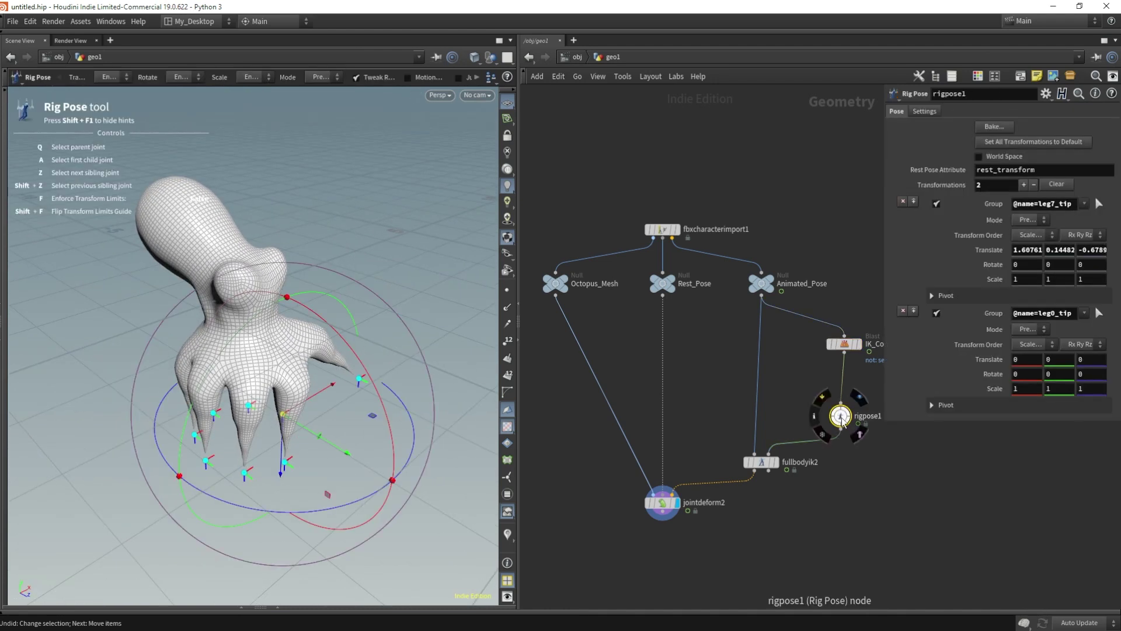
{"action": "left_click_drag", "start_coordinate": [337, 396], "coordinate": [395, 329]}
{"action": "left_click_drag", "start_coordinate": [318, 323], "coordinate": [350, 243]}
{"action": "left_click_drag", "start_coordinate": [321, 296], "coordinate": [344, 286]}
{"action": "left_click_drag", "start_coordinate": [345, 286], "coordinate": [374, 292], "text": "alt"}
{"action": "left_click_drag", "start_coordinate": [382, 162], "coordinate": [374, 174]}
{"action": "left_click_drag", "start_coordinate": [375, 295], "coordinate": [352, 328]}
{"action": "left_click_drag", "start_coordinate": [352, 327], "coordinate": [350, 245], "text": "alt"}
{"action": "left_click_drag", "start_coordinate": [351, 350], "coordinate": [358, 327]}
{"action": "left_click_drag", "start_coordinate": [354, 327], "coordinate": [358, 301]}
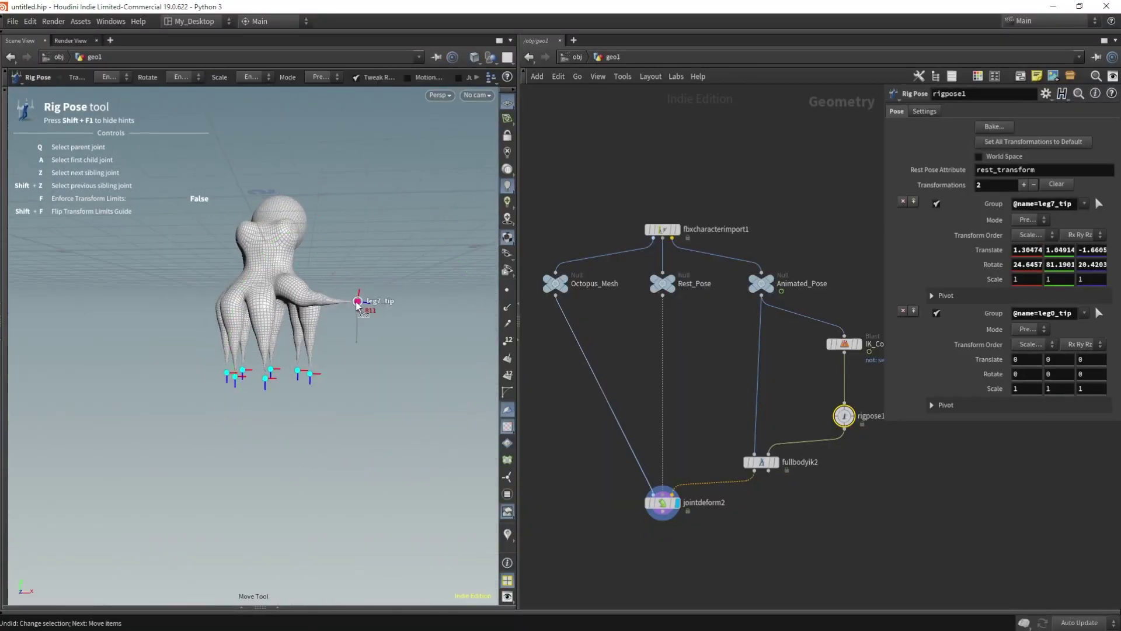
{"action": "left_click_drag", "start_coordinate": [344, 156], "coordinate": [421, 187]}
Step: Move the leg6_tip control up and outward and rotate it to curl that leg
{"action": "left_click_drag", "start_coordinate": [350, 351], "coordinate": [243, 418], "text": "alt"}
{"action": "left_click", "coordinate": [231, 375]}
{"action": "left_click_drag", "start_coordinate": [230, 375], "coordinate": [214, 323]}
{"action": "left_click_drag", "start_coordinate": [234, 327], "coordinate": [280, 409], "text": "alt"}
{"action": "key", "text": "t"}
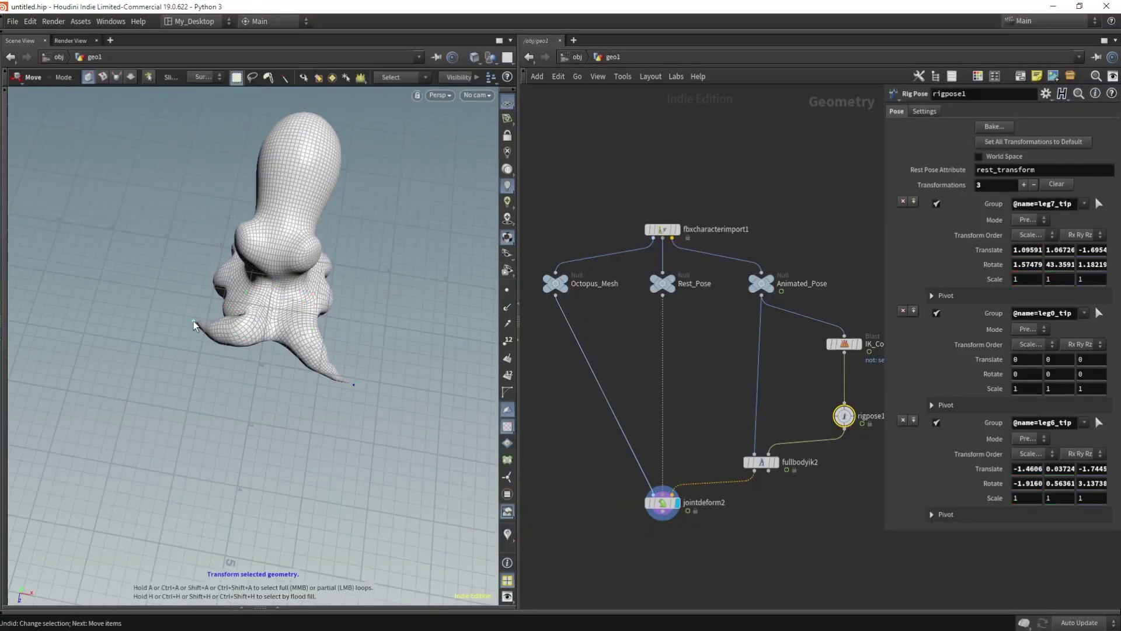
{"action": "key", "text": "ctrl+z"}
{"action": "key", "text": "Return"}
{"action": "key", "text": "r"}
{"action": "left_click_drag", "start_coordinate": [196, 325], "coordinate": [193, 222], "text": "alt"}
{"action": "left_click_drag", "start_coordinate": [167, 218], "coordinate": [186, 393]}
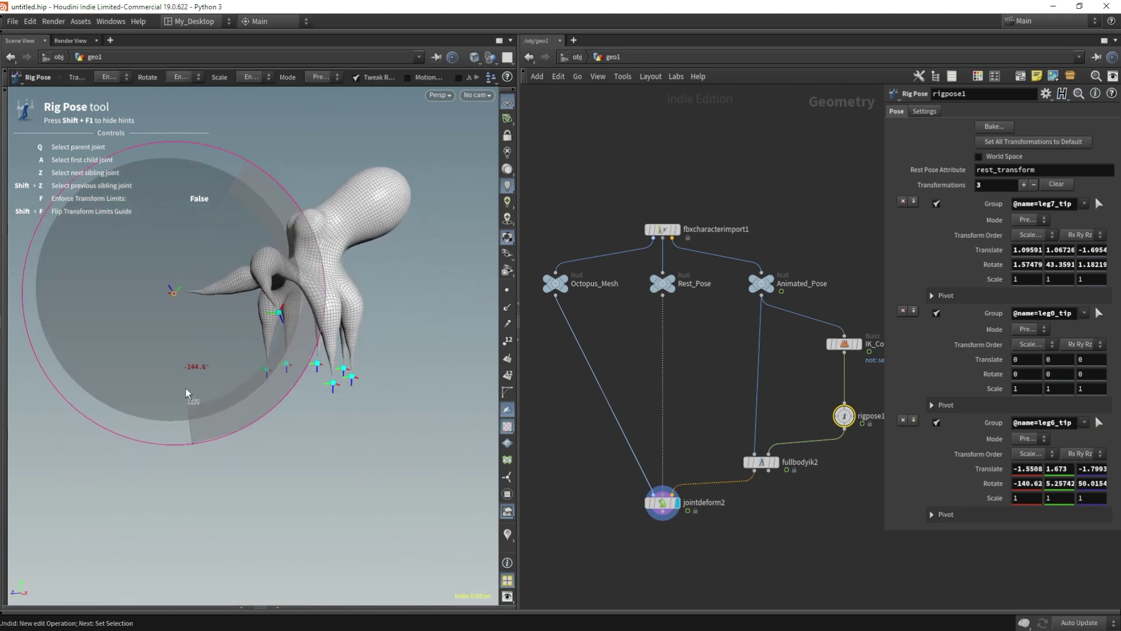
{"action": "key", "text": "ctrl+z"}
{"action": "key", "text": "t"}
{"action": "left_click_drag", "start_coordinate": [176, 293], "coordinate": [191, 283]}
Step: Position and rotate the leg5_tip control to lift its leg beside the leg6 leg
{"action": "left_click", "coordinate": [230, 376]}
{"action": "left_click_drag", "start_coordinate": [193, 327], "coordinate": [186, 362], "text": "alt"}
{"action": "key", "text": "r"}
{"action": "left_click_drag", "start_coordinate": [249, 225], "coordinate": [185, 468]}
{"action": "key", "text": "t"}
Step: Move the leg0_tip control away from the body and rotate it to bend its leg
{"action": "left_click", "coordinate": [265, 403]}
{"action": "left_click_drag", "start_coordinate": [266, 350], "coordinate": [283, 409], "text": "alt"}
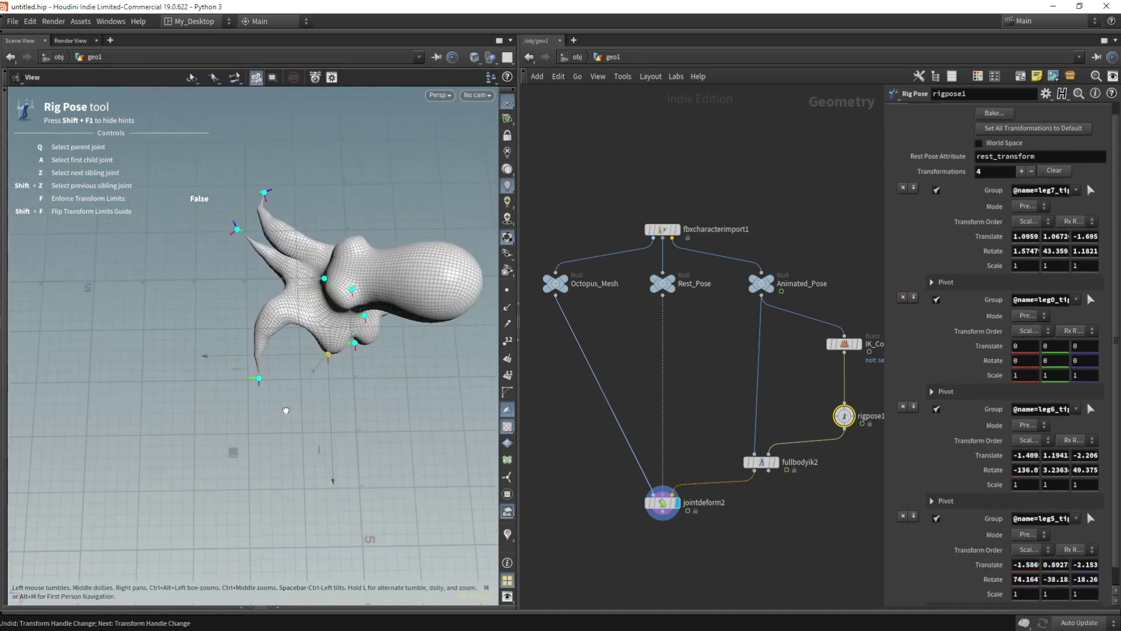
{"action": "left_click_drag", "start_coordinate": [328, 350], "coordinate": [374, 395]}
{"action": "left_click_drag", "start_coordinate": [374, 395], "coordinate": [351, 356], "text": "alt"}
{"action": "left_click_drag", "start_coordinate": [374, 280], "coordinate": [353, 152], "text": "alt"}
{"action": "key", "text": "r"}
{"action": "left_click_drag", "start_coordinate": [353, 233], "coordinate": [409, 304]}
{"action": "left_click_drag", "start_coordinate": [409, 304], "coordinate": [393, 269], "text": "alt"}
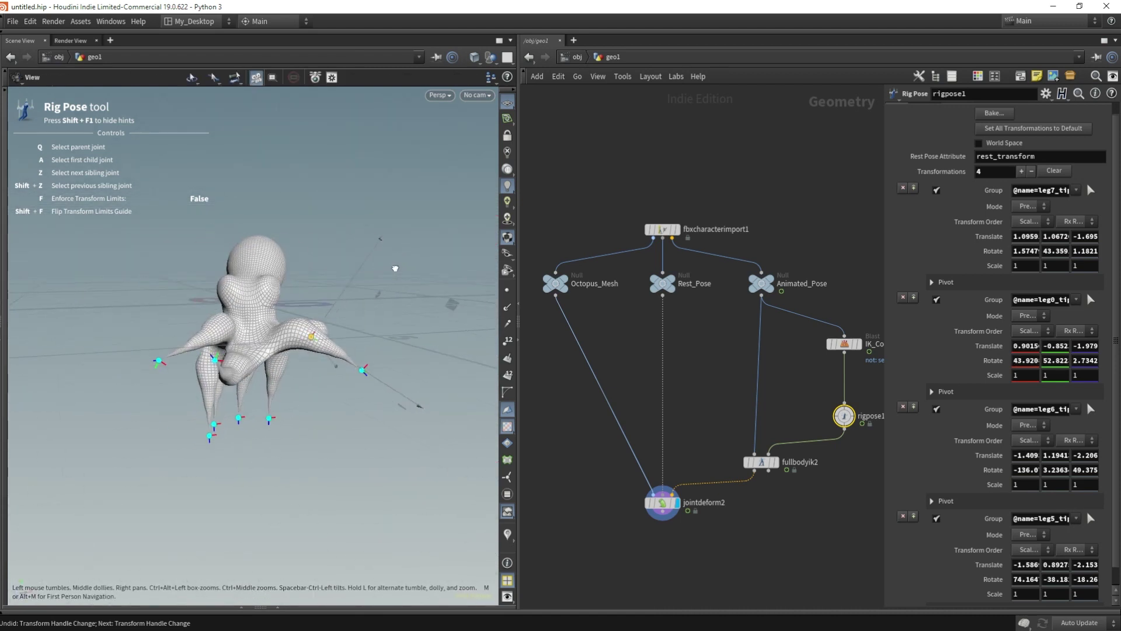
Step: Rotate the leg6_tip control again to refine the bend of its leg
{"action": "left_click", "coordinate": [223, 358]}
{"action": "left_click_drag", "start_coordinate": [236, 208], "coordinate": [186, 245]}
{"action": "left_click_drag", "start_coordinate": [185, 245], "coordinate": [246, 373], "text": "alt"}
Step: Move the leg4_tip control outward from the body without rotating it
{"action": "left_click", "coordinate": [213, 472]}
{"action": "key", "text": "t"}
{"action": "left_click_drag", "start_coordinate": [213, 472], "coordinate": [264, 370]}
{"action": "left_click_drag", "start_coordinate": [264, 369], "coordinate": [308, 347], "text": "alt"}
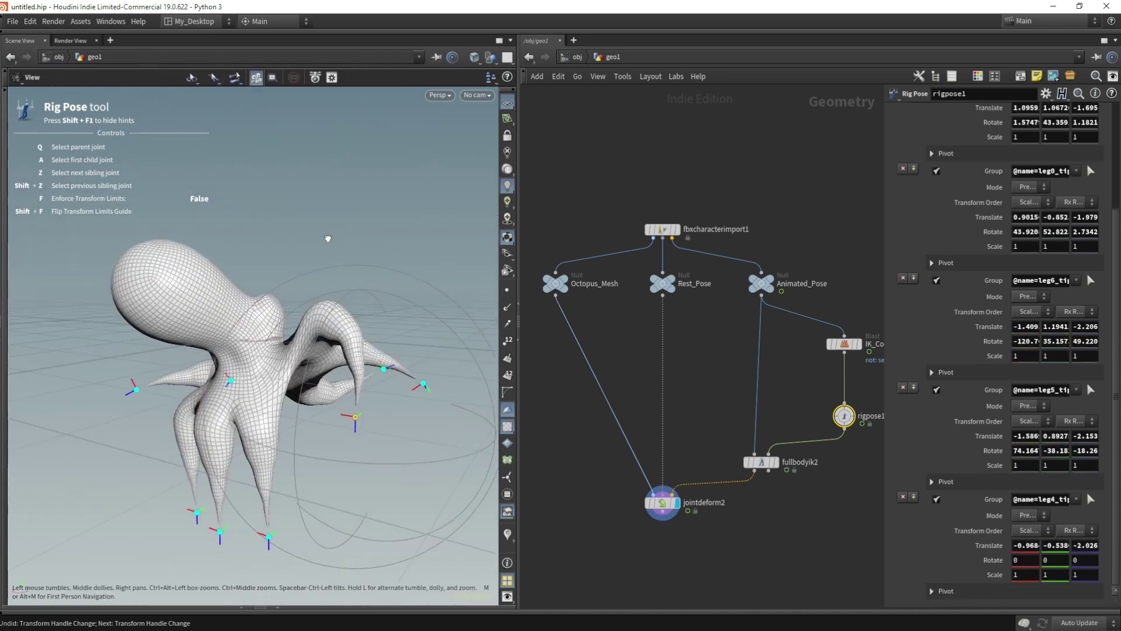
{"action": "left_click_drag", "start_coordinate": [327, 238], "coordinate": [292, 281], "text": "alt"}
{"action": "mouse_move", "coordinate": [292, 280]}
{"action": "left_mouse_down", "text": "alt"}
{"action": "mouse_move", "coordinate": [263, 257]}
{"action": "mouse_move", "coordinate": [325, 264]}
{"action": "mouse_move", "coordinate": [413, 248]}
{"action": "mouse_move", "coordinate": [280, 274]}
{"action": "left_mouse_up", "text": "alt"}
{"action": "key", "text": "ctrl+z"}
{"action": "key", "text": "t"}
Step: Reposition and rotate the leg1_tip control to pose its leg
{"action": "left_click", "coordinate": [302, 426]}
{"action": "key", "text": "t"}
{"action": "left_click_drag", "start_coordinate": [195, 385], "coordinate": [205, 374]}
{"action": "left_click_drag", "start_coordinate": [204, 374], "coordinate": [275, 274], "text": "alt"}
{"action": "left_click_drag", "start_coordinate": [275, 274], "coordinate": [281, 234], "text": "alt"}
Step: Rotate the leg2_tip control and adjust the remaining leg tip controls to complete the octopus pose
{"action": "left_click", "coordinate": [309, 433]}
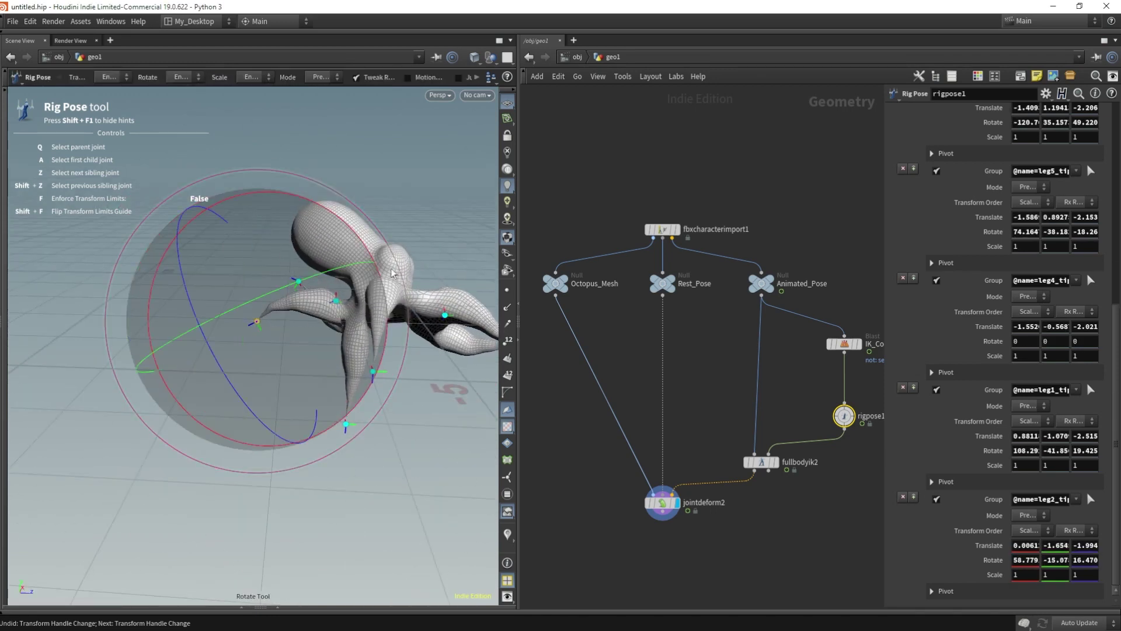
{"action": "left_click_drag", "start_coordinate": [391, 273], "coordinate": [336, 247]}
{"action": "left_click_drag", "start_coordinate": [444, 362], "coordinate": [155, 260], "text": "alt"}
{"action": "key", "text": "r"}
{"action": "left_click_drag", "start_coordinate": [155, 261], "coordinate": [398, 175]}
{"action": "left_click_drag", "start_coordinate": [244, 377], "coordinate": [251, 388]}
{"action": "key", "text": "r"}
{"action": "left_click_drag", "start_coordinate": [251, 388], "coordinate": [216, 362]}
{"action": "left_click_drag", "start_coordinate": [175, 304], "coordinate": [222, 245], "text": "alt"}
{"action": "left_click", "coordinate": [117, 396]}
{"action": "left_click_drag", "start_coordinate": [141, 351], "coordinate": [201, 245]}
{"action": "left_click_drag", "start_coordinate": [292, 280], "coordinate": [362, 292], "text": "alt"}
Step: Add a camera that frames the posed octopus and set the camera's resolution
{"action": "key", "text": "Escape"}
{"action": "left_click", "coordinate": [353, 31]}
{"action": "left_click", "coordinate": [536, 51], "text": "ctrl"}
{"action": "left_click", "coordinate": [2, 32]}
{"action": "left_click_drag", "start_coordinate": [703, 384], "coordinate": [654, 257]}
{"action": "left_click", "coordinate": [967, 111]}
{"action": "left_click_drag", "start_coordinate": [1000, 142], "coordinate": [900, 88]}
{"action": "type", "text": "1080"}
{"action": "key", "text": "Tab"}
{"action": "type", "text": "1080"}
{"action": "key", "text": "Return"}
{"action": "key", "text": "Escape"}
{"action": "left_click_drag", "start_coordinate": [408, 226], "coordinate": [313, 282]}
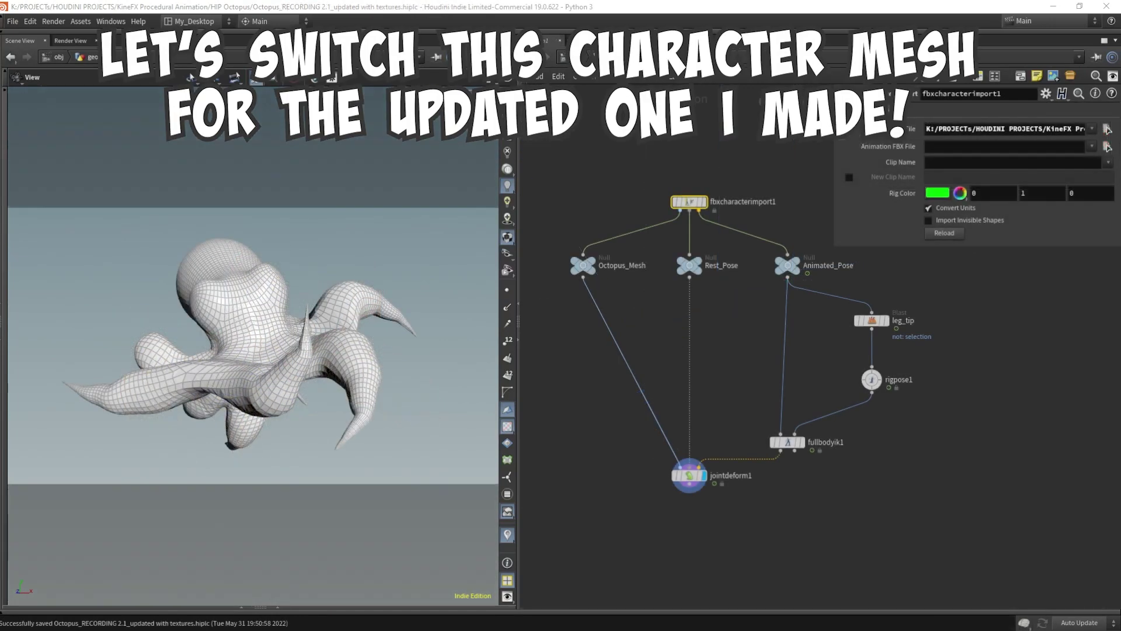
Step: Replace the FBX file of fbxcharacterimport1 with the newer model, Octopus Rig.fbx
{"action": "left_click", "coordinate": [1108, 130]}
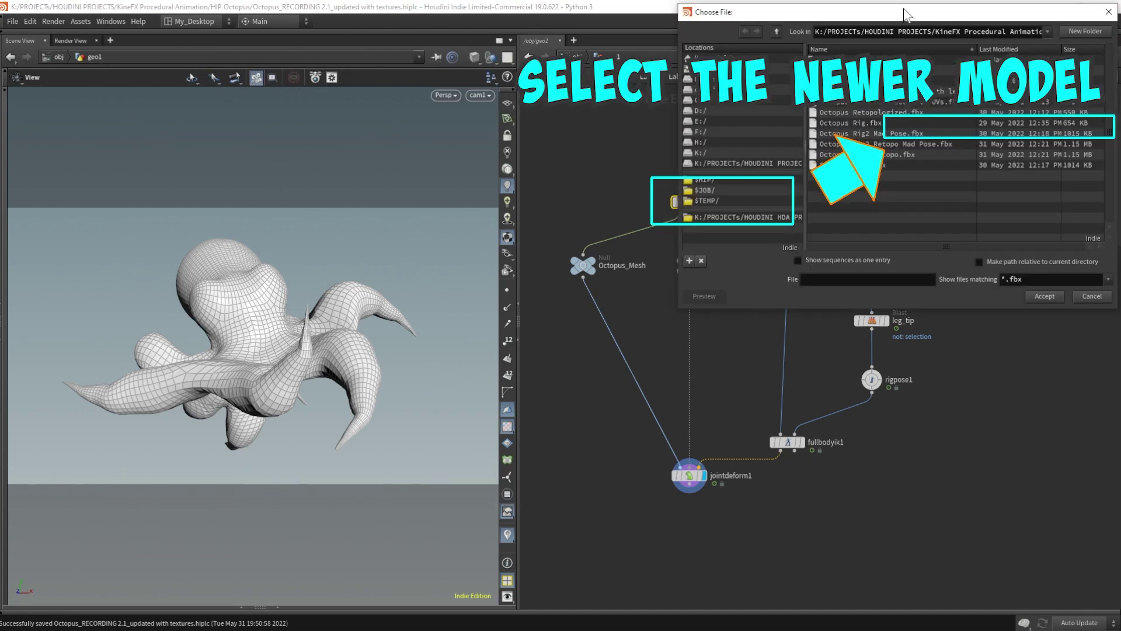
{"action": "left_click_drag", "start_coordinate": [901, 21], "coordinate": [651, 368]}
{"action": "double_click", "coordinate": [364, 140]}
{"action": "left_click", "coordinate": [339, 161]}
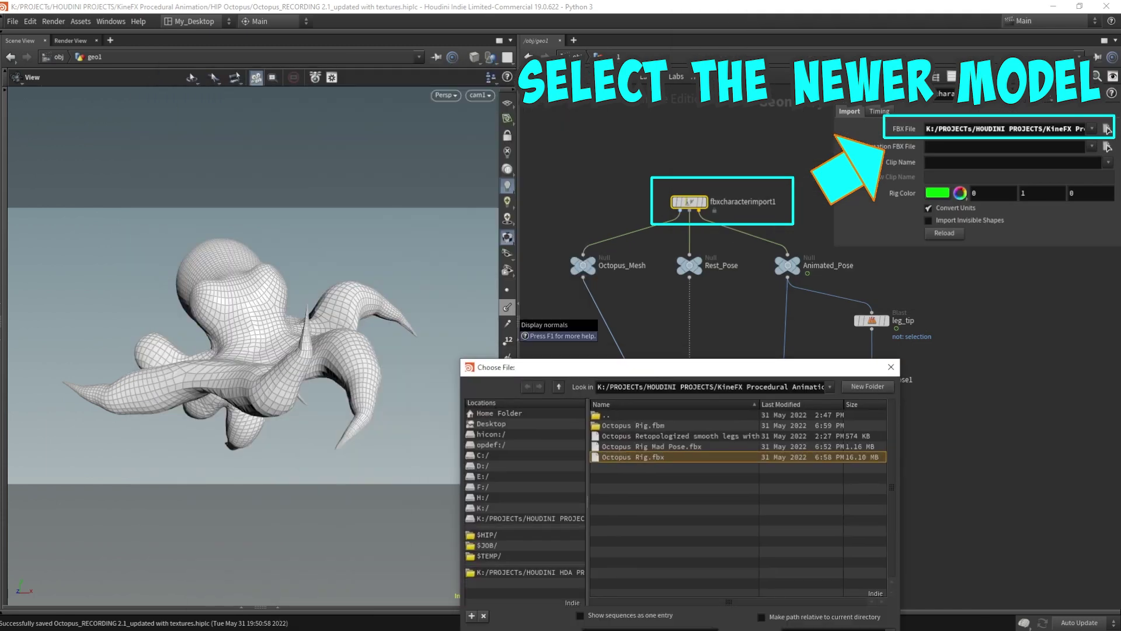
{"action": "left_click", "coordinate": [854, 600]}
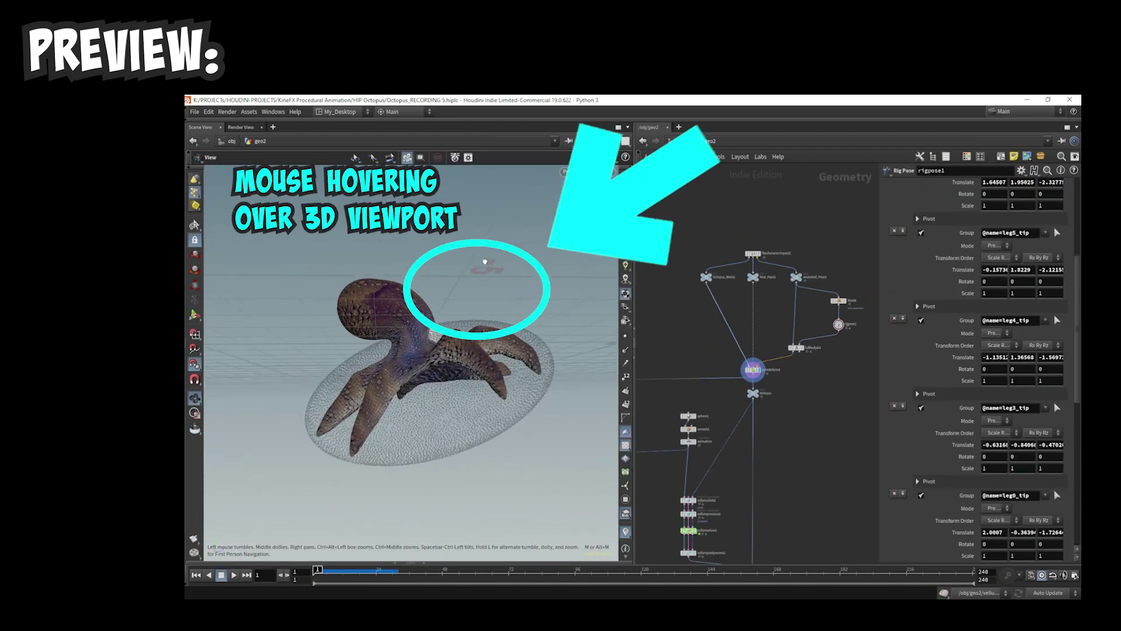
Step: Maximize the 3D viewport pane, and set the scene view to a two-view side-by-side layout
{"action": "key", "text": "ctrl+b"}
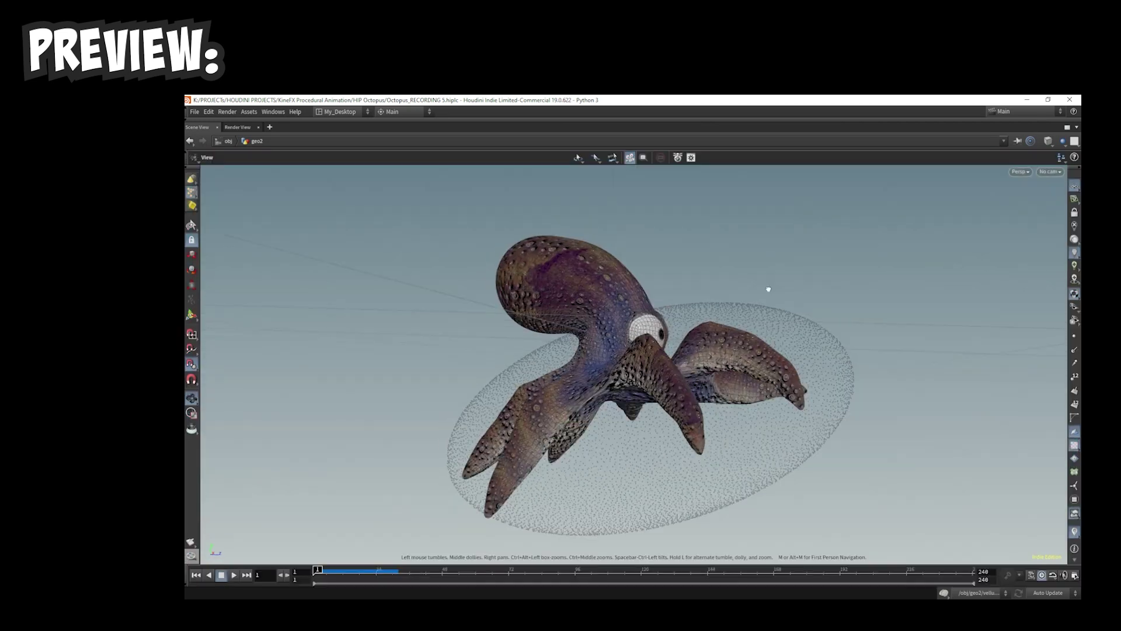
{"action": "key", "text": "ctrl+2"}
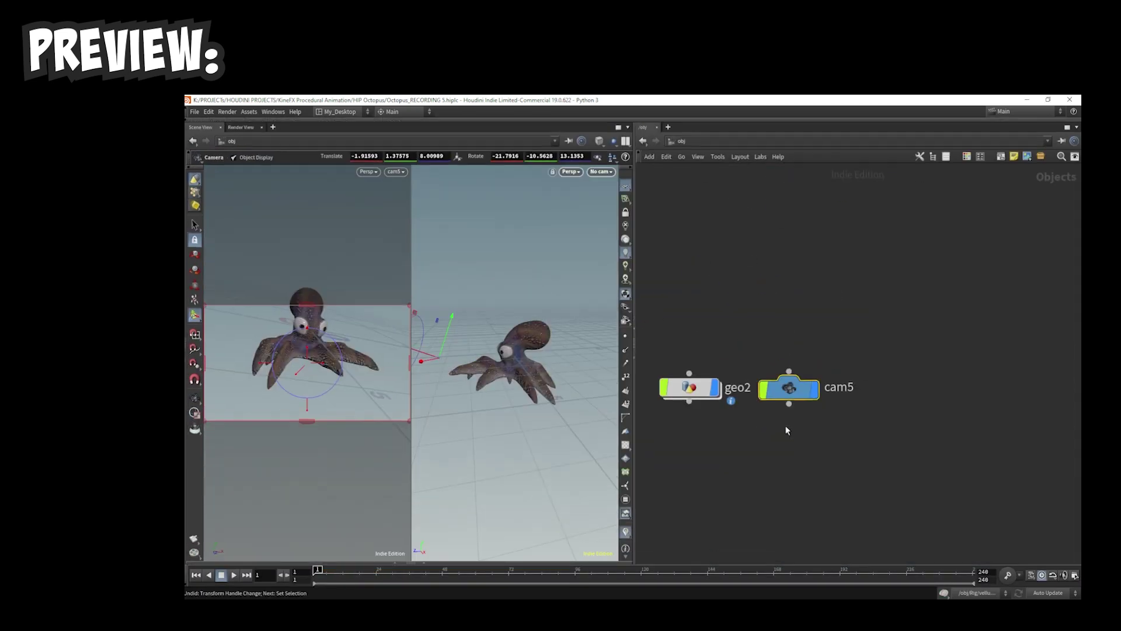